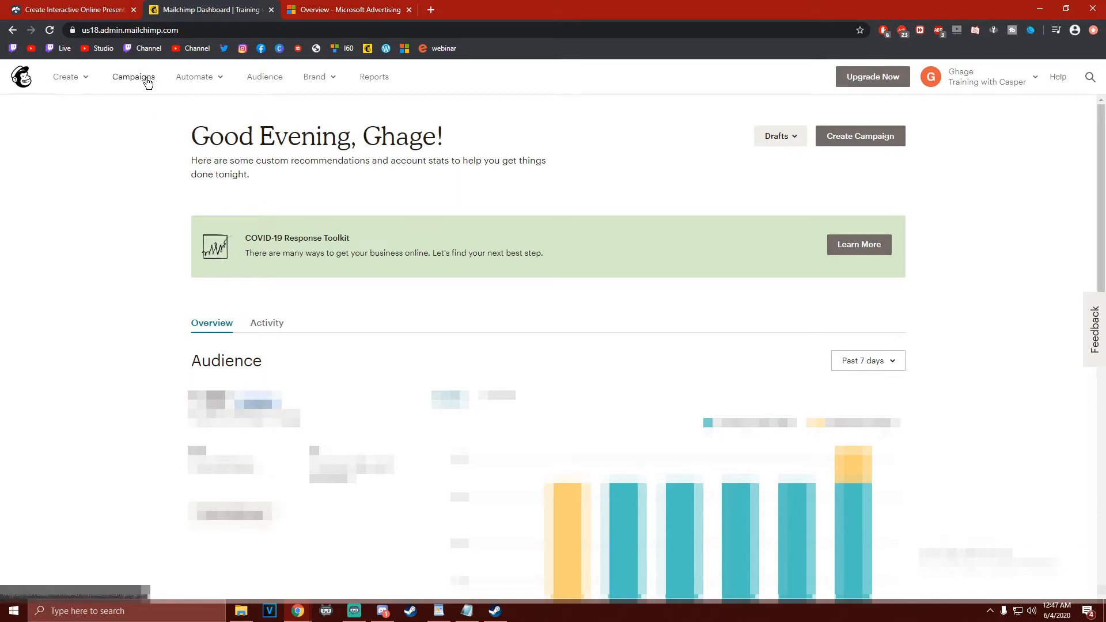
Create a landing page named "1st" for the Training with Casper audience and begin its setup
{"action": "left_click", "coordinate": [86, 78]}
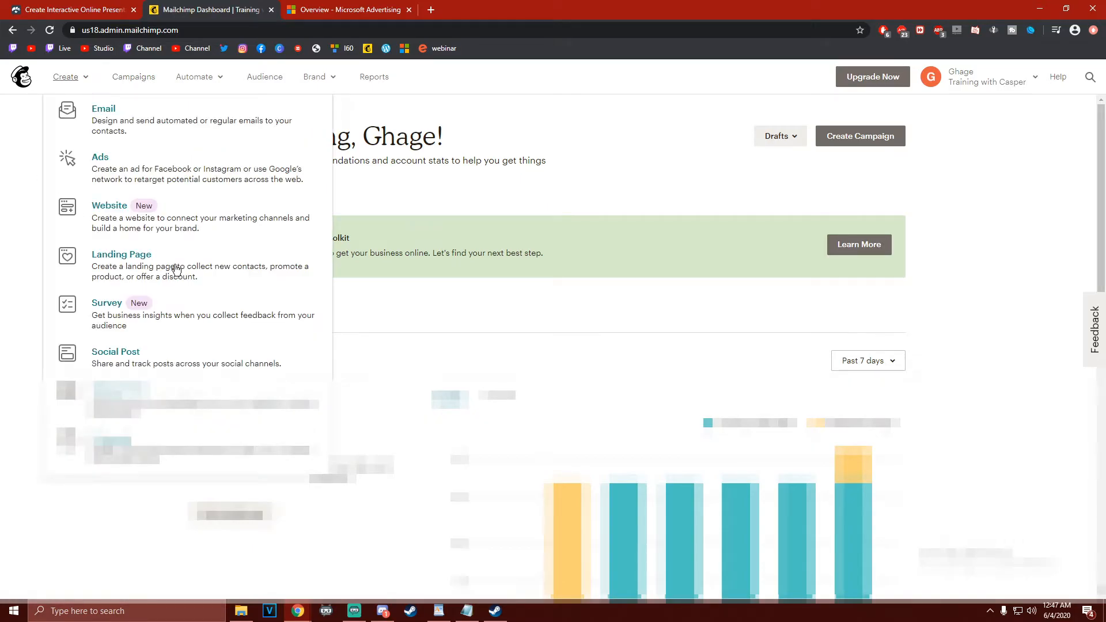
{"action": "left_click", "coordinate": [155, 269]}
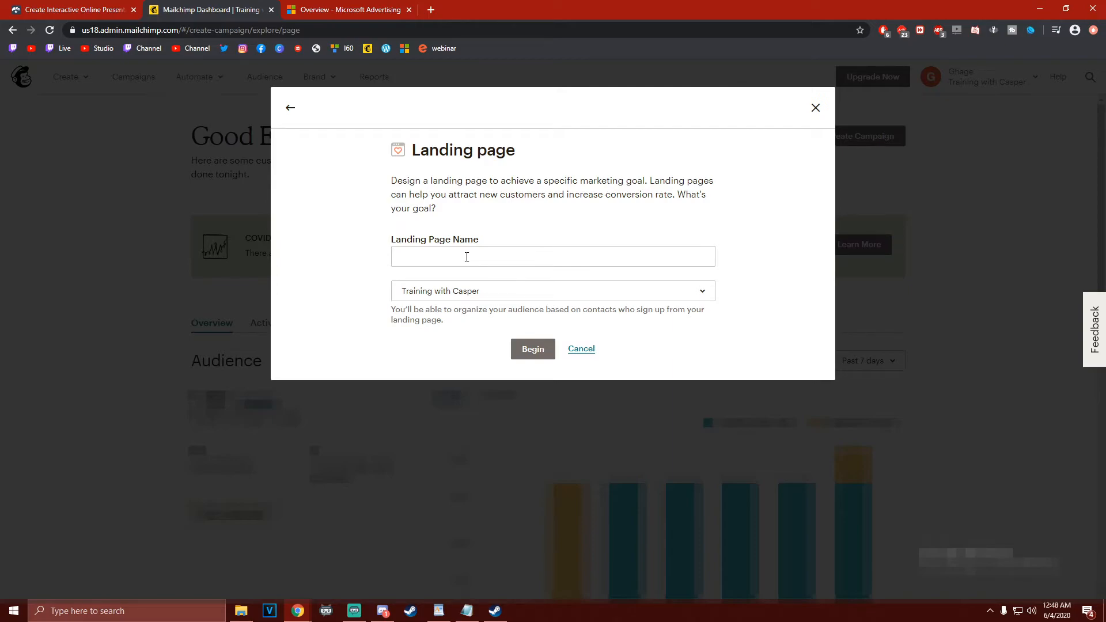
{"action": "left_click", "coordinate": [466, 257]}
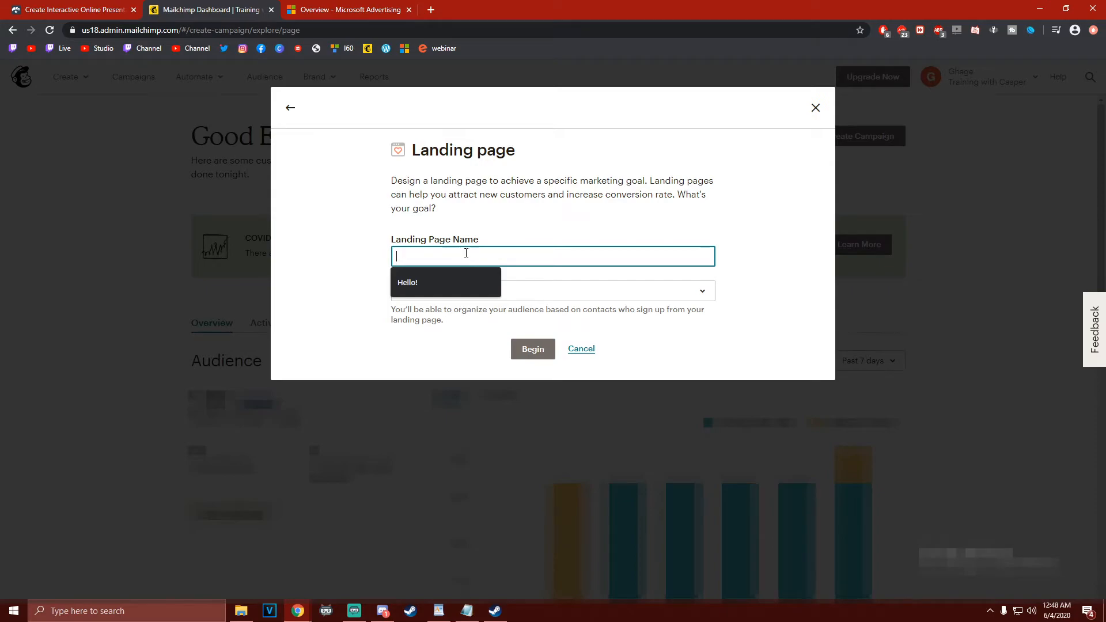
{"action": "left_click", "coordinate": [504, 233]}
{"action": "left_click", "coordinate": [494, 249]}
{"action": "type", "text": "1st"}
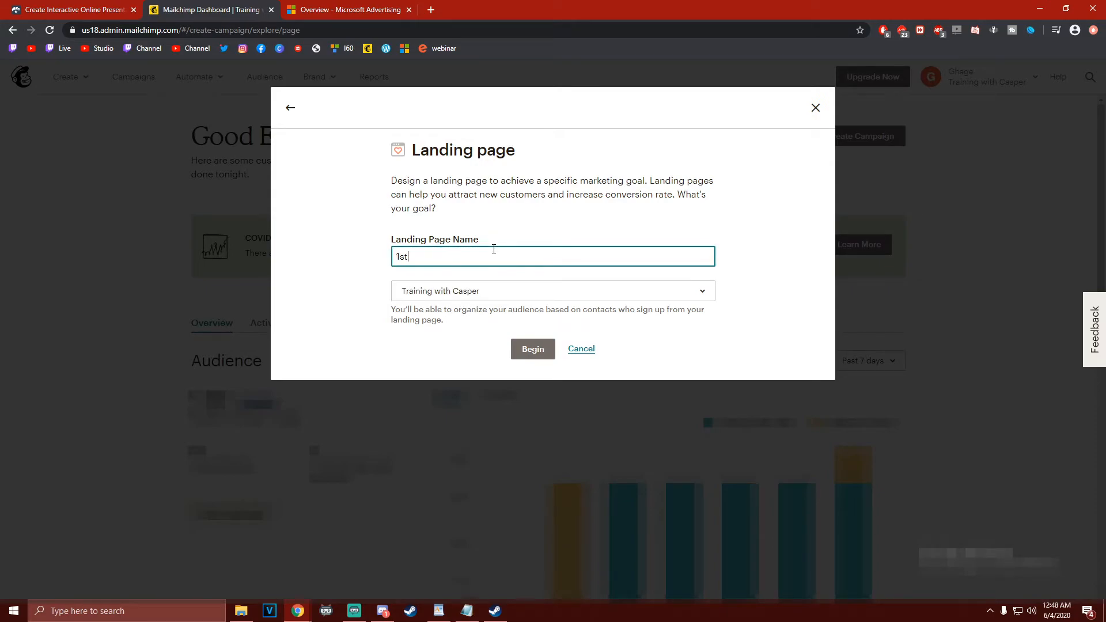
{"action": "left_click", "coordinate": [566, 290]}
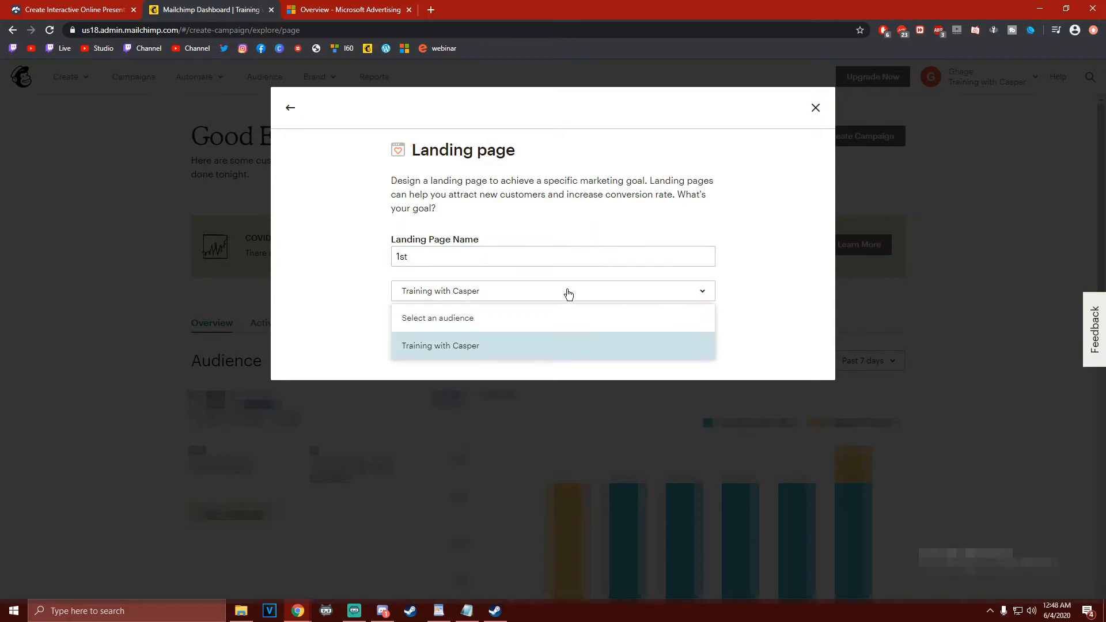
{"action": "left_click", "coordinate": [563, 292]}
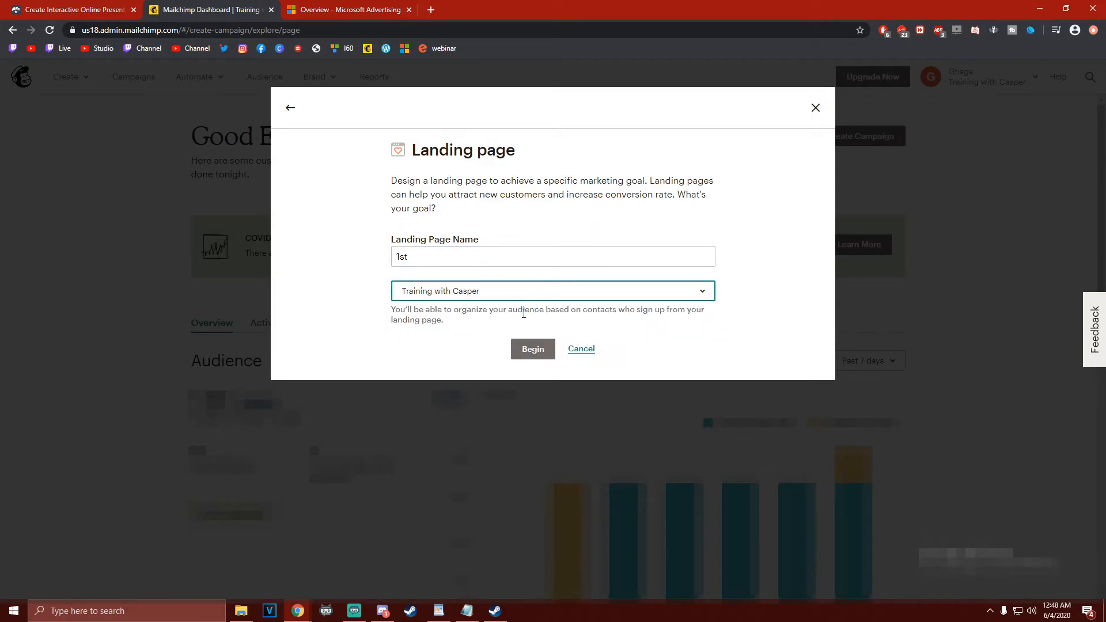
{"action": "left_click", "coordinate": [525, 347]}
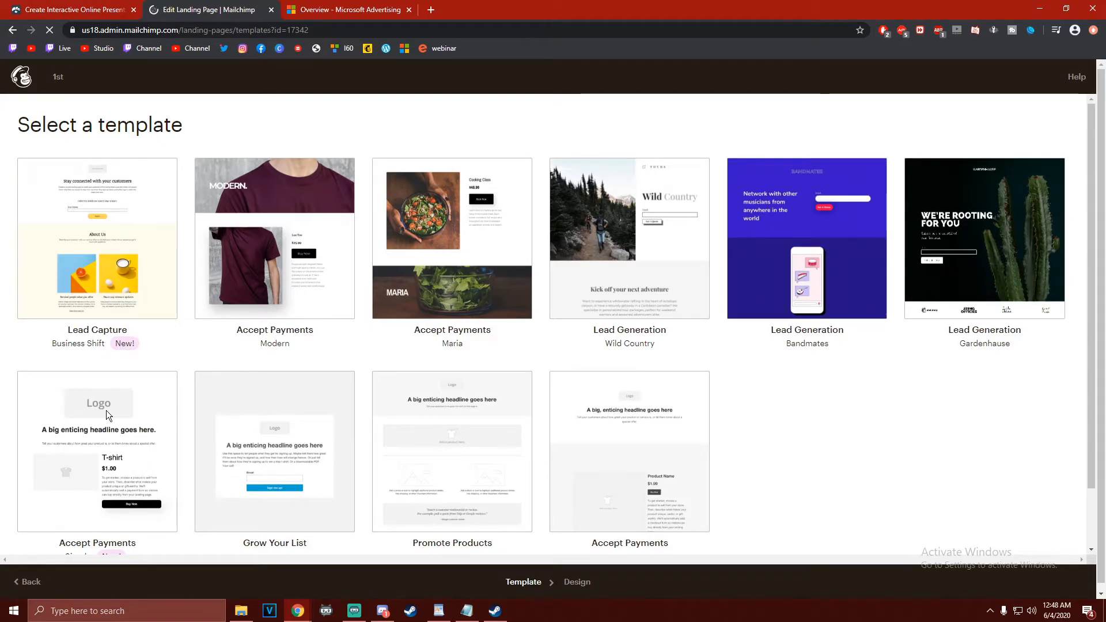
Choose the Grow Your List template for the landing page
{"action": "scroll", "coordinate": [106, 410], "scroll_direction": "down", "scroll_amount": 1}
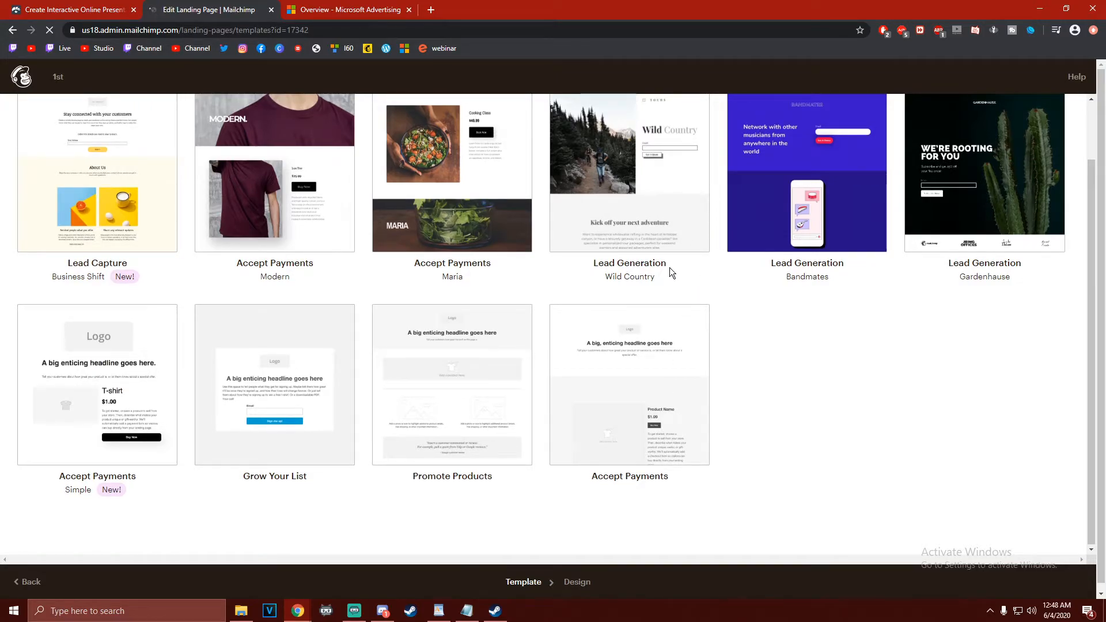
{"action": "scroll", "coordinate": [670, 268], "scroll_direction": "up", "scroll_amount": 1}
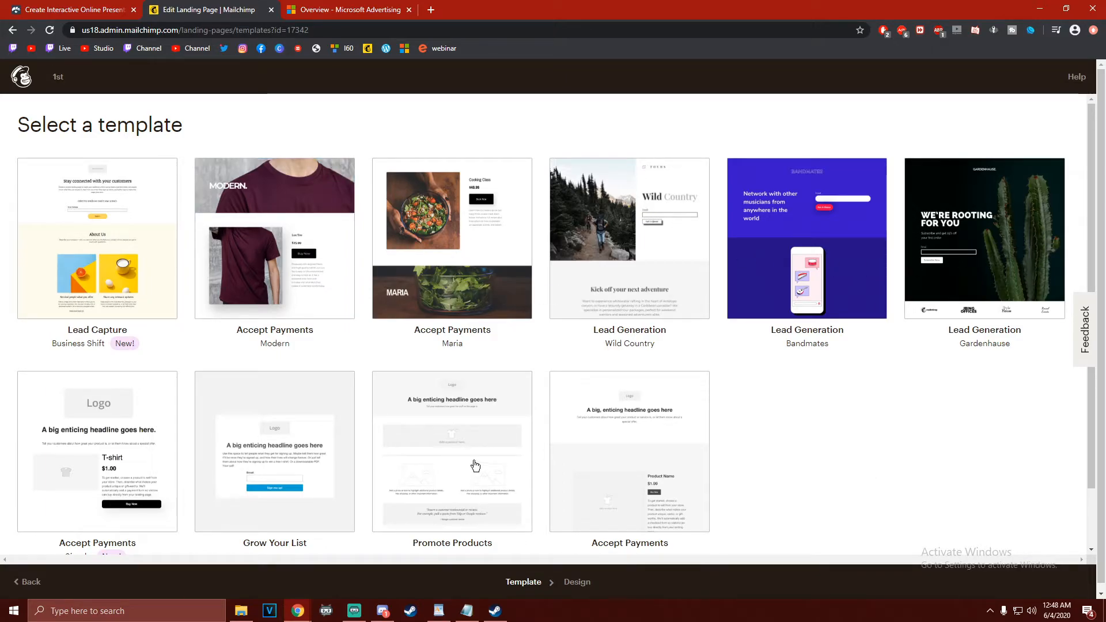
{"action": "left_click", "coordinate": [332, 453]}
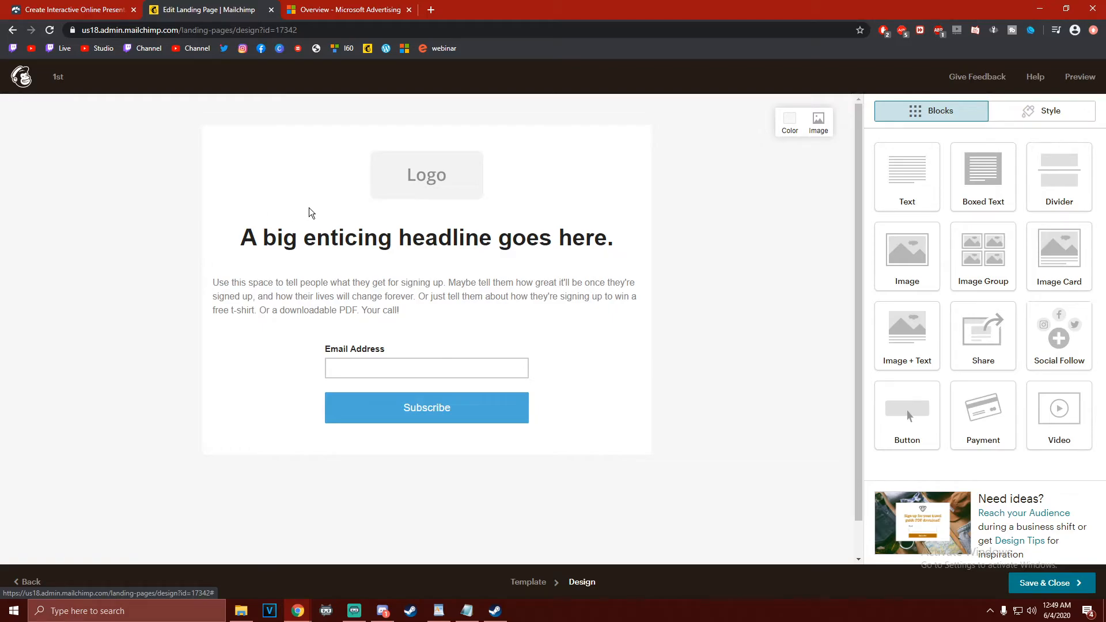
Delete the logo image block and move the headline block into the empty area above
{"action": "left_click", "coordinate": [430, 181]}
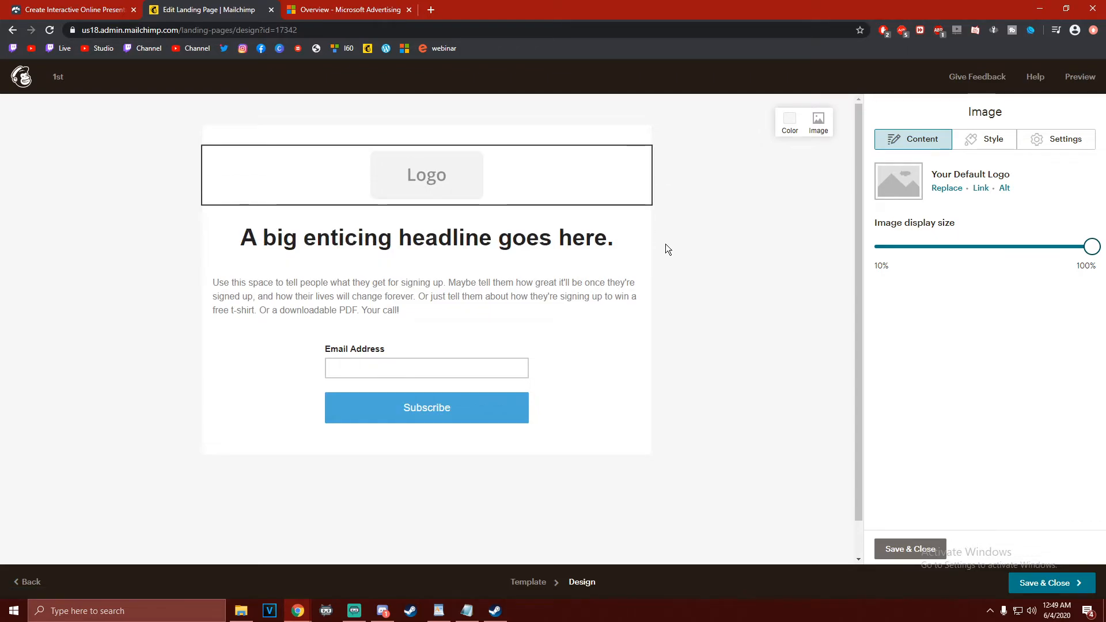
{"action": "left_click", "coordinate": [637, 160]}
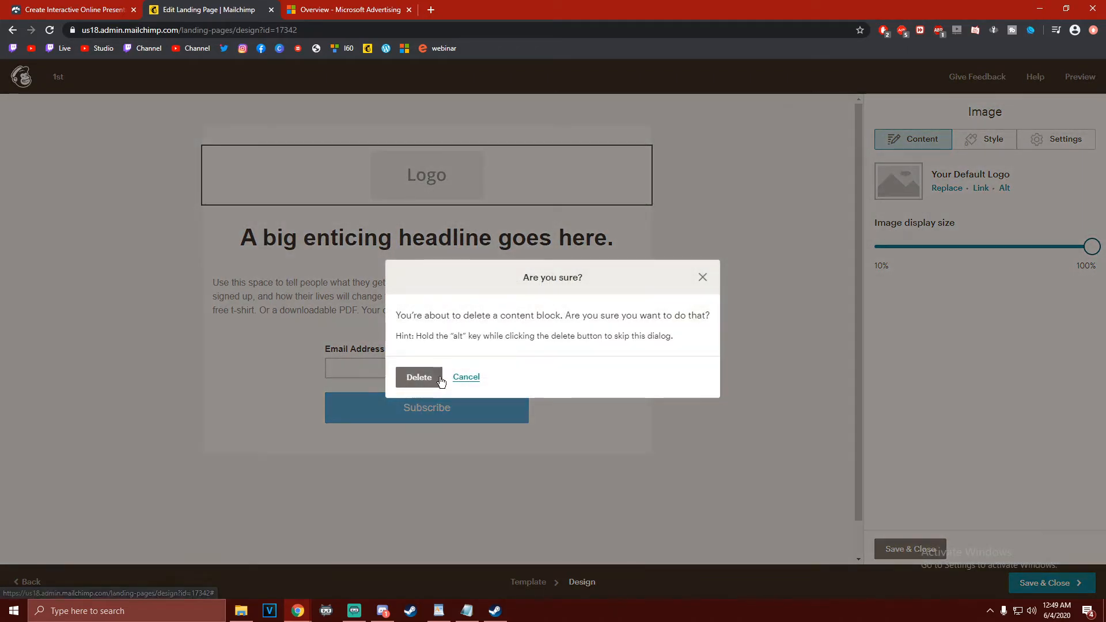
{"action": "left_click", "coordinate": [419, 377]}
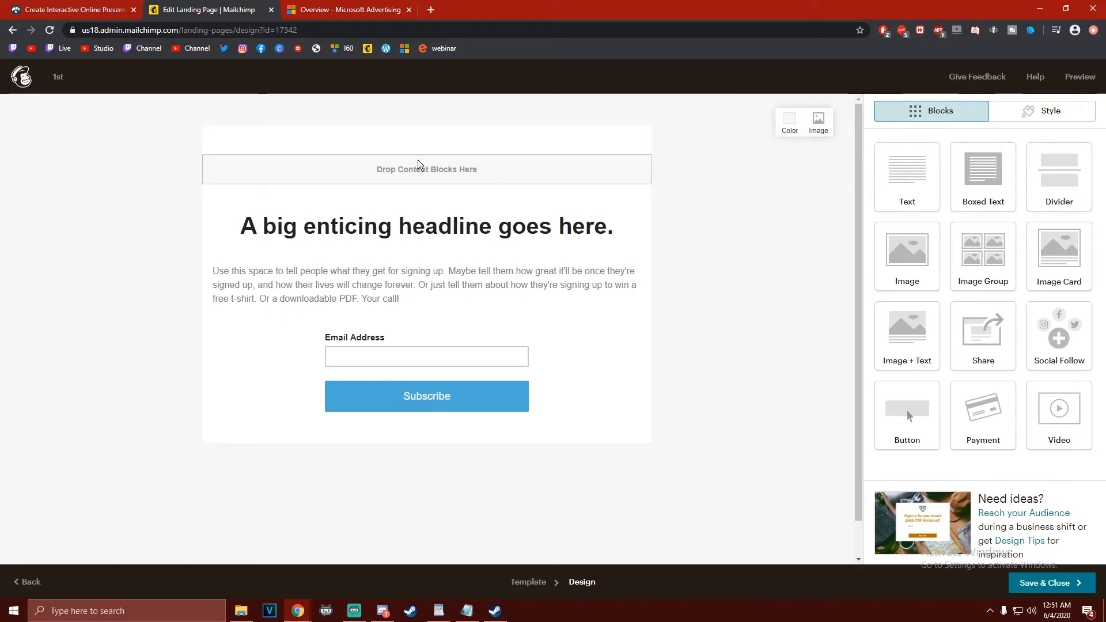
{"action": "left_click_drag", "start_coordinate": [224, 207], "coordinate": [207, 161]}
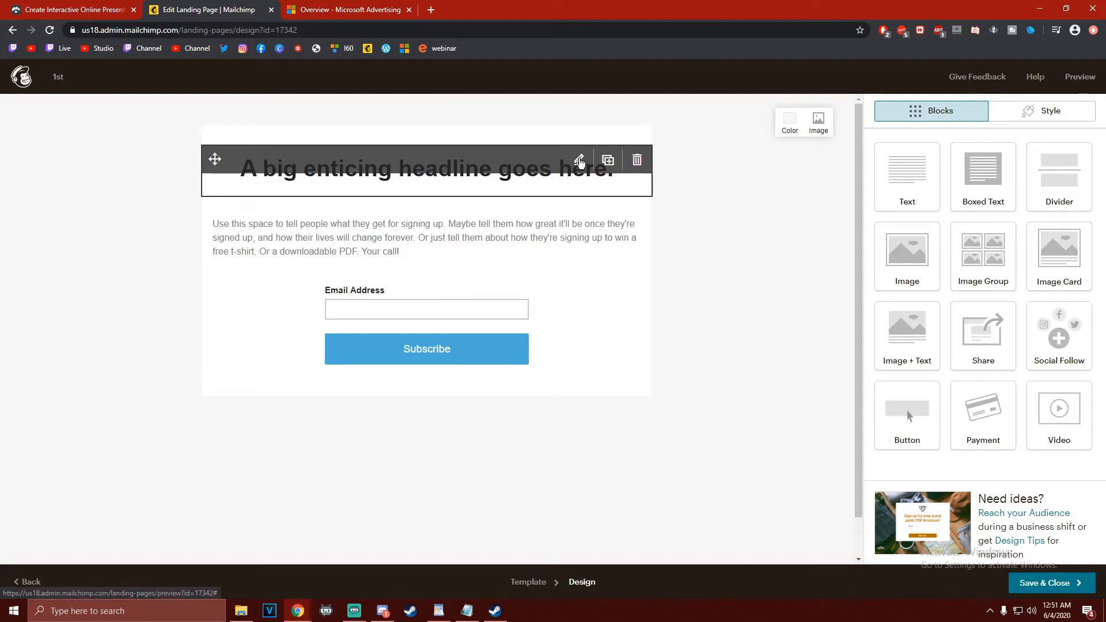
Clear the placeholder text from the headline block and centre its alignment
{"action": "left_click", "coordinate": [552, 186]}
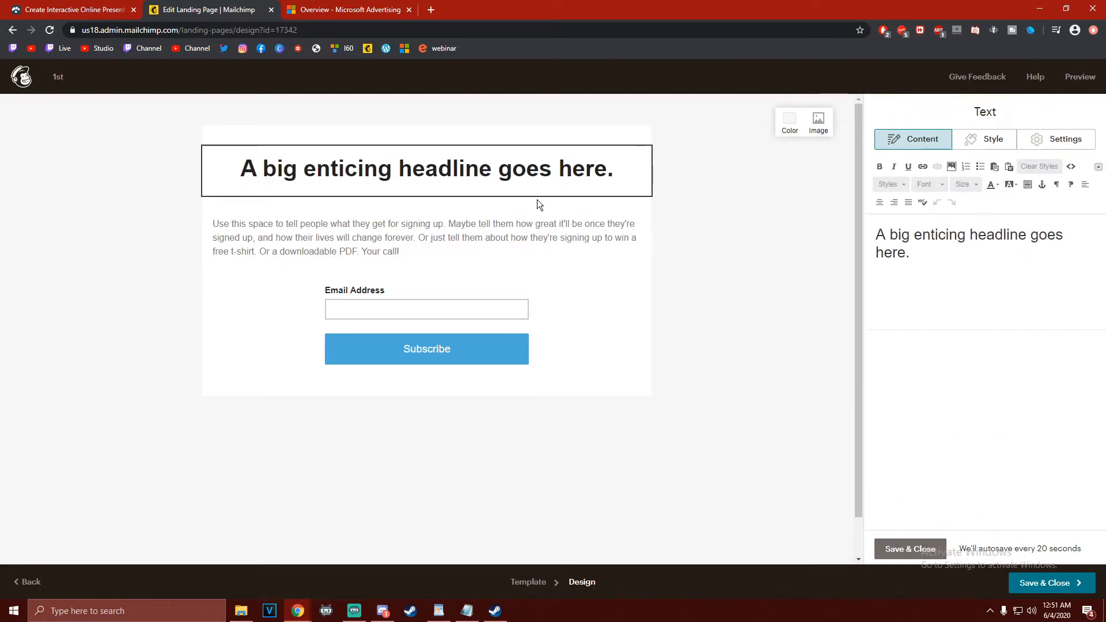
{"action": "left_click", "coordinate": [942, 279]}
{"action": "key", "text": "ctrl+a"}
{"action": "key", "text": "BackSpace"}
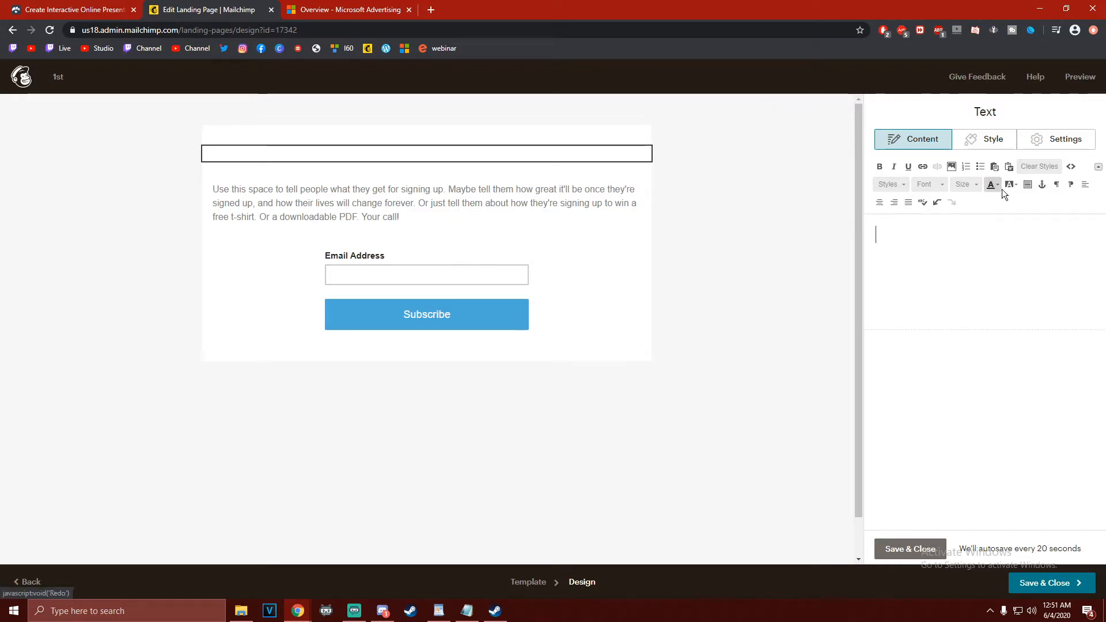
{"action": "left_click", "coordinate": [881, 202]}
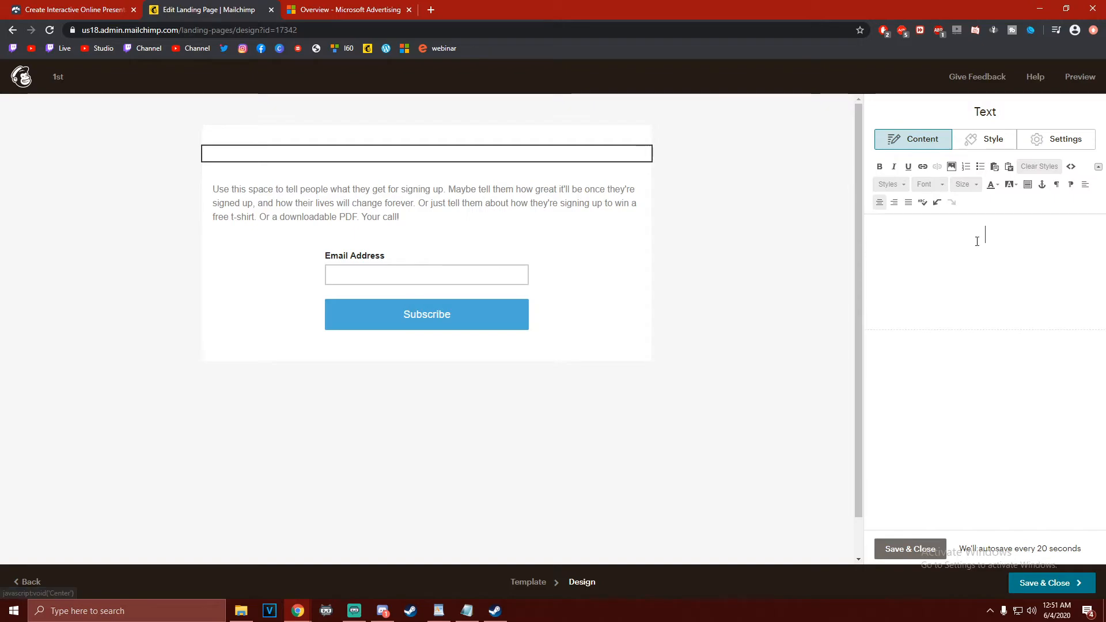
{"action": "type", "text": "How"}
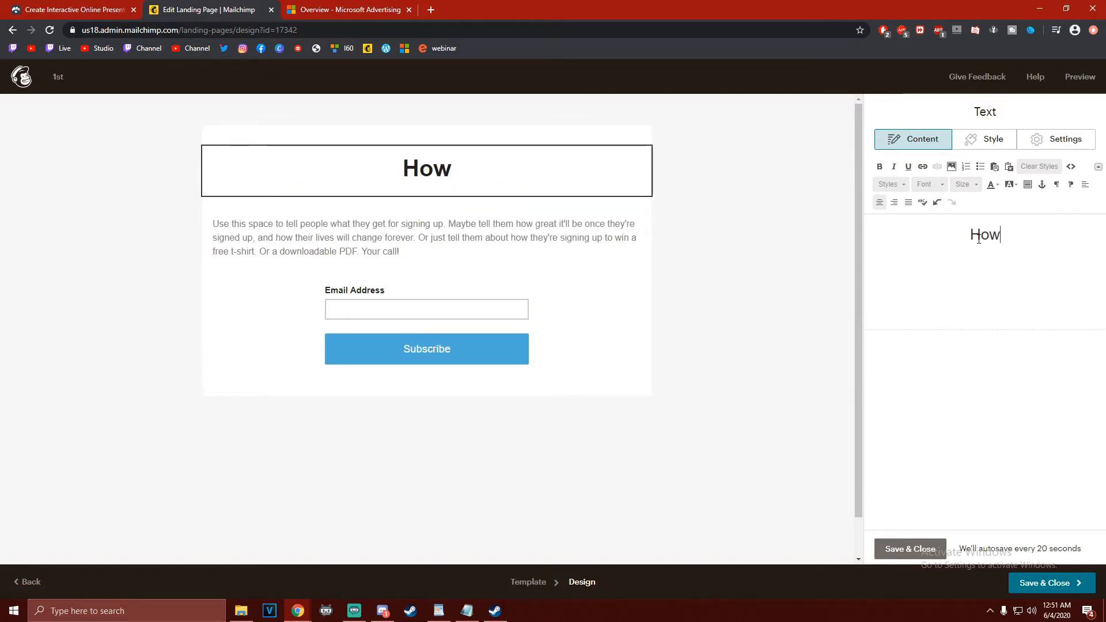
{"action": "type", "text": " to groew"}
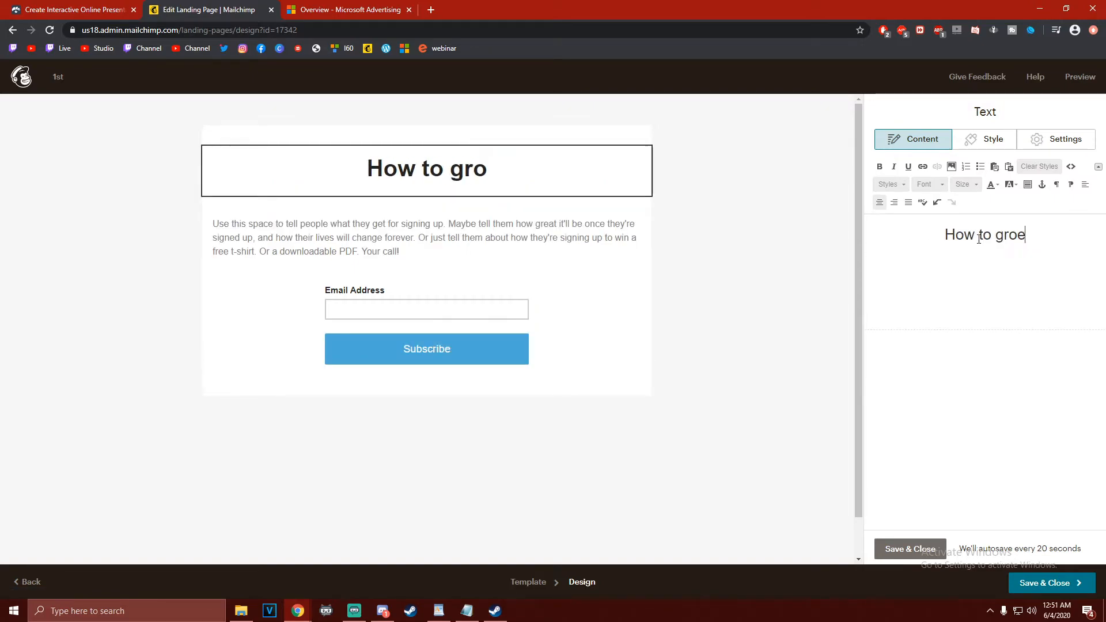
{"action": "key", "text": "BackSpace"}
{"action": "key", "text": "BackSpace"}
{"action": "key", "text": "BackSpace"}
{"action": "type", "text": "ow"}
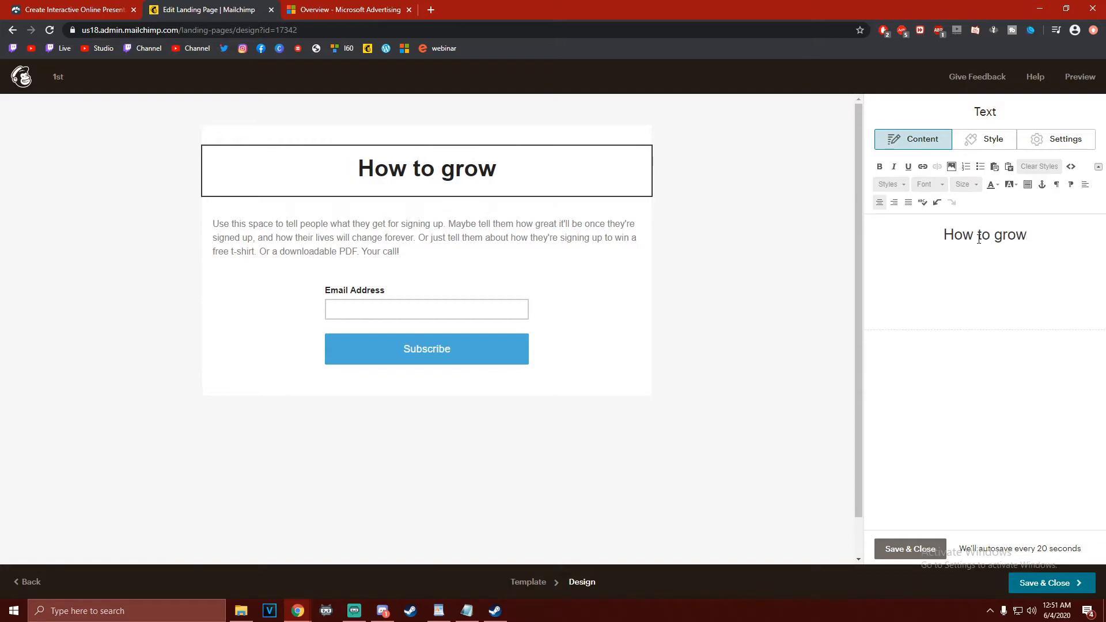
{"action": "type", "text": " tom"}
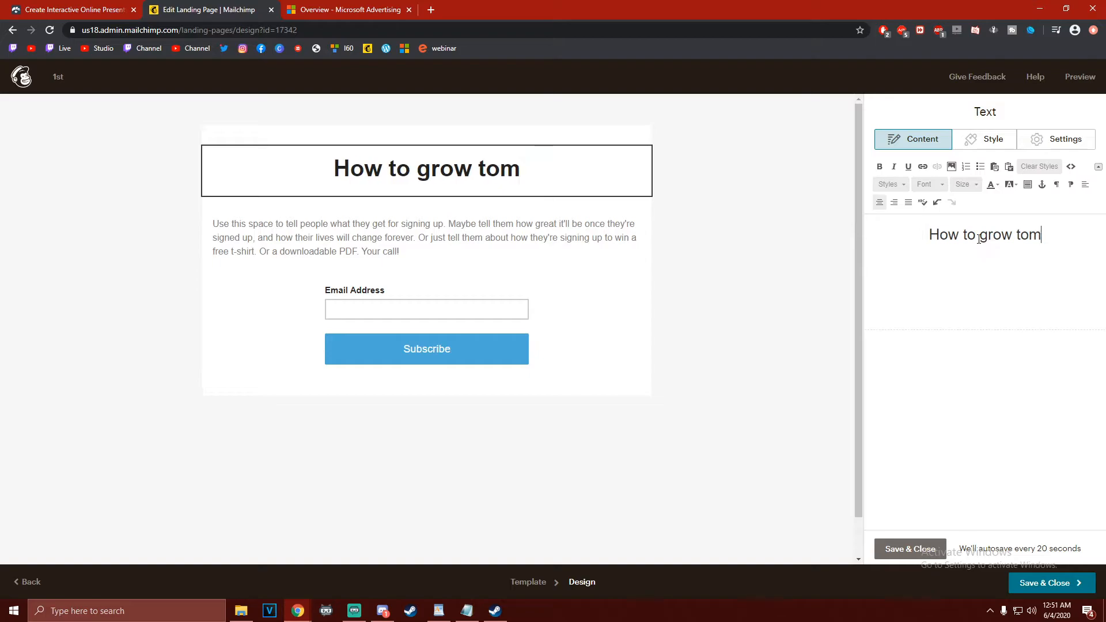
{"action": "type", "text": "atoes"}
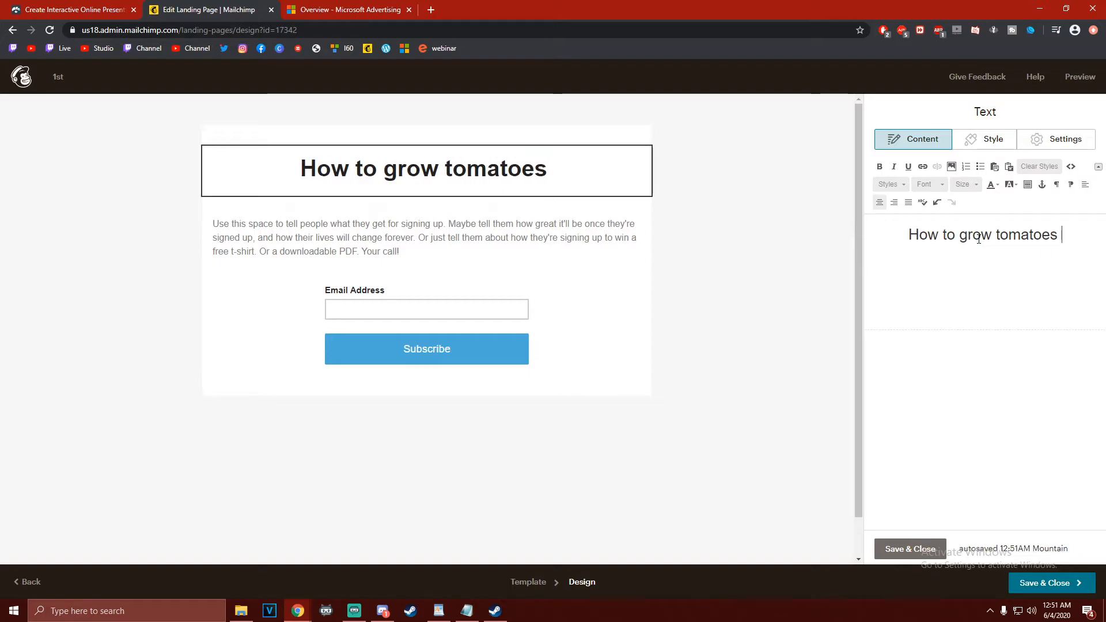
{"action": "key", "text": "BackSpace"}
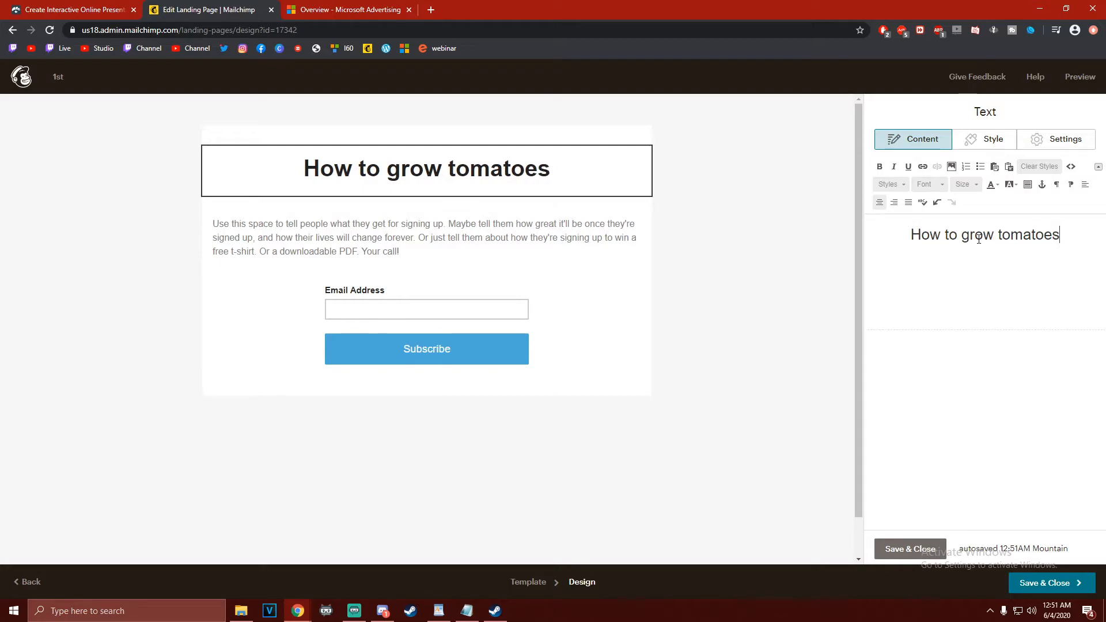
{"action": "key", "text": "BackSpace"}
{"action": "key", "text": "BackSpace"}
{"action": "type", "text": "s"}
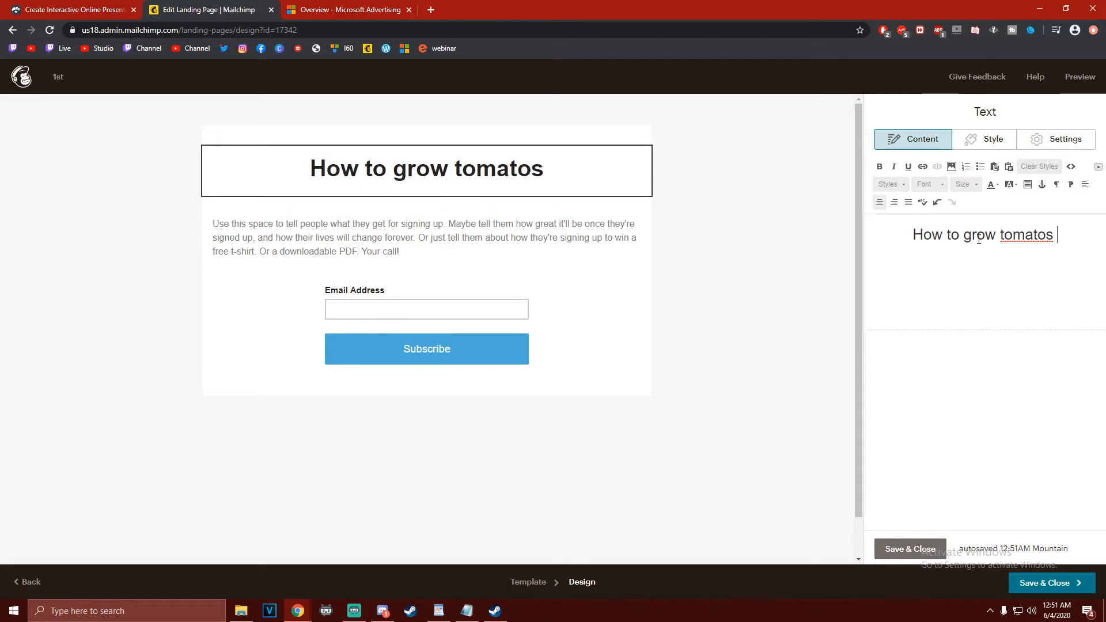
{"action": "key", "text": "BackSpace"}
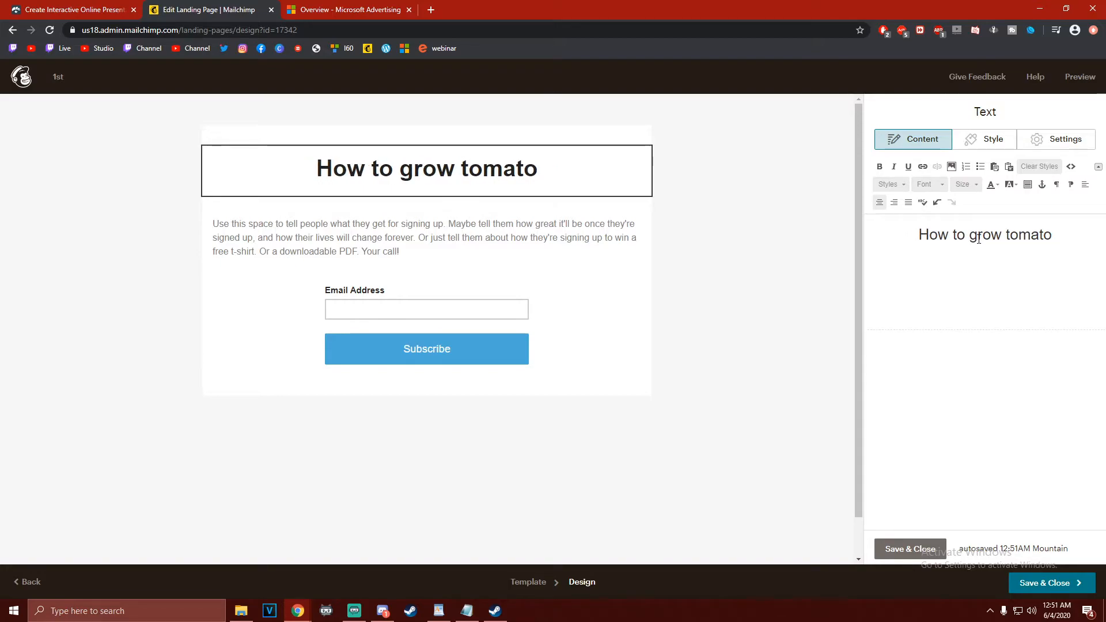
{"action": "type", "text": "es"}
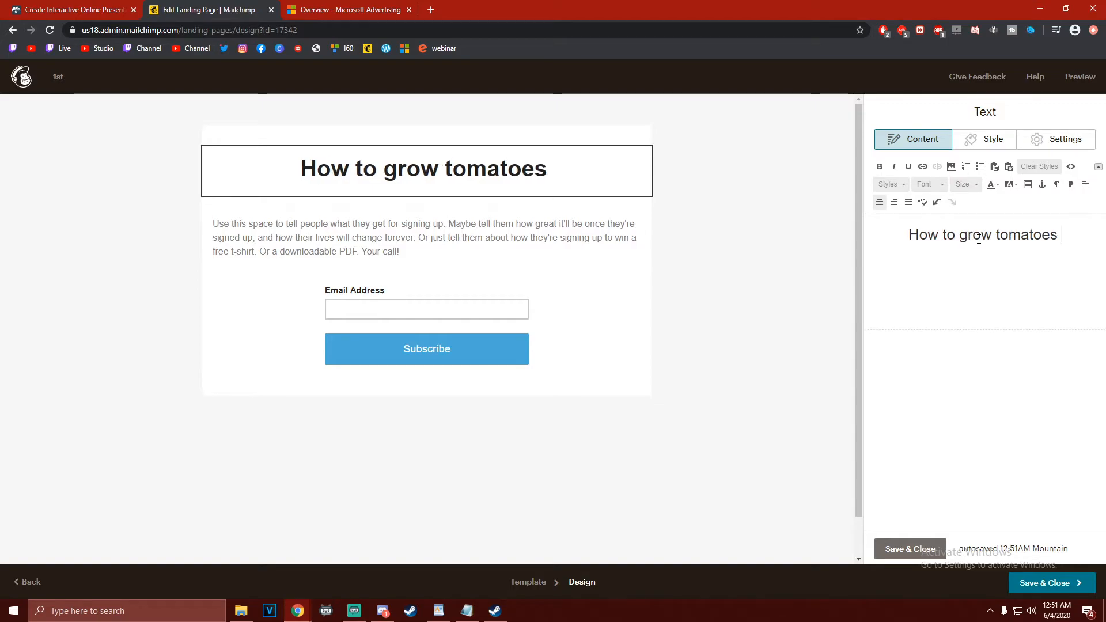
{"action": "key", "text": "BackSpace"}
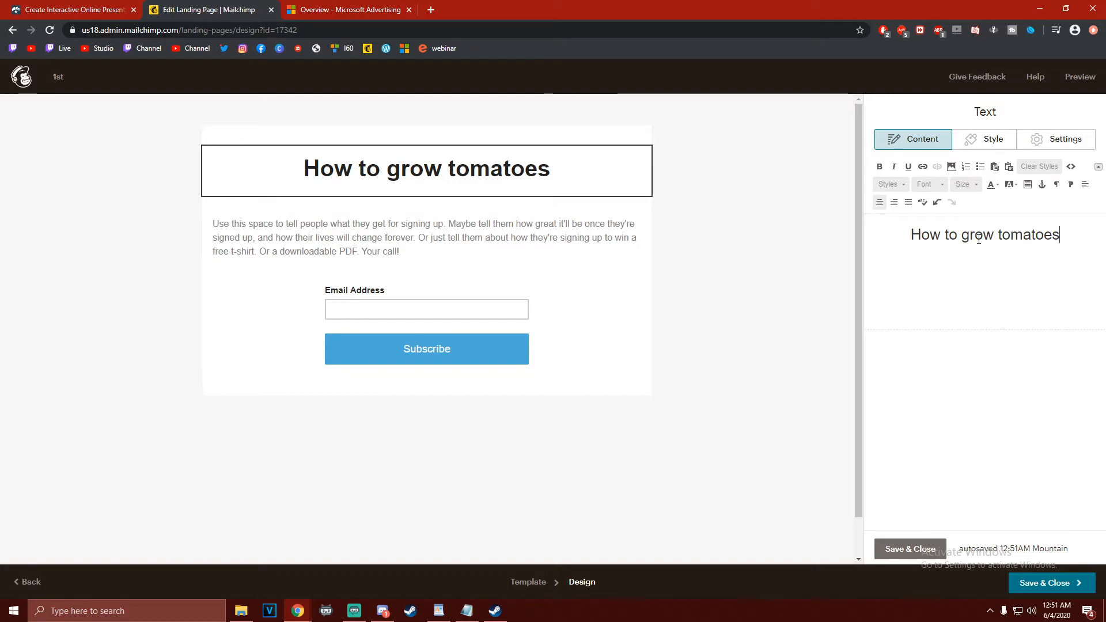
{"action": "key", "text": "BackSpace"}
{"action": "key", "text": "BackSpace"}
{"action": "key", "text": "BackSpace"}
{"action": "key", "text": "BackSpace"}
{"action": "key", "text": "BackSpace"}
{"action": "key", "text": "BackSpace"}
{"action": "key", "text": "BackSpace"}
{"action": "key", "text": "BackSpace"}
{"action": "key", "text": "BackSpace"}
{"action": "key", "text": "BackSpace"}
{"action": "key", "text": "BackSpace"}
{"action": "key", "text": "BackSpace"}
{"action": "key", "text": "BackSpace"}
{"action": "key", "text": "BackSpace"}
{"action": "key", "text": "BackSpace"}
{"action": "key", "text": "BackSpace"}
{"action": "key", "text": "BackSpace"}
{"action": "key", "text": "BackSpace"}
{"action": "key", "text": "BackSpace"}
{"action": "key", "text": "BackSpace"}
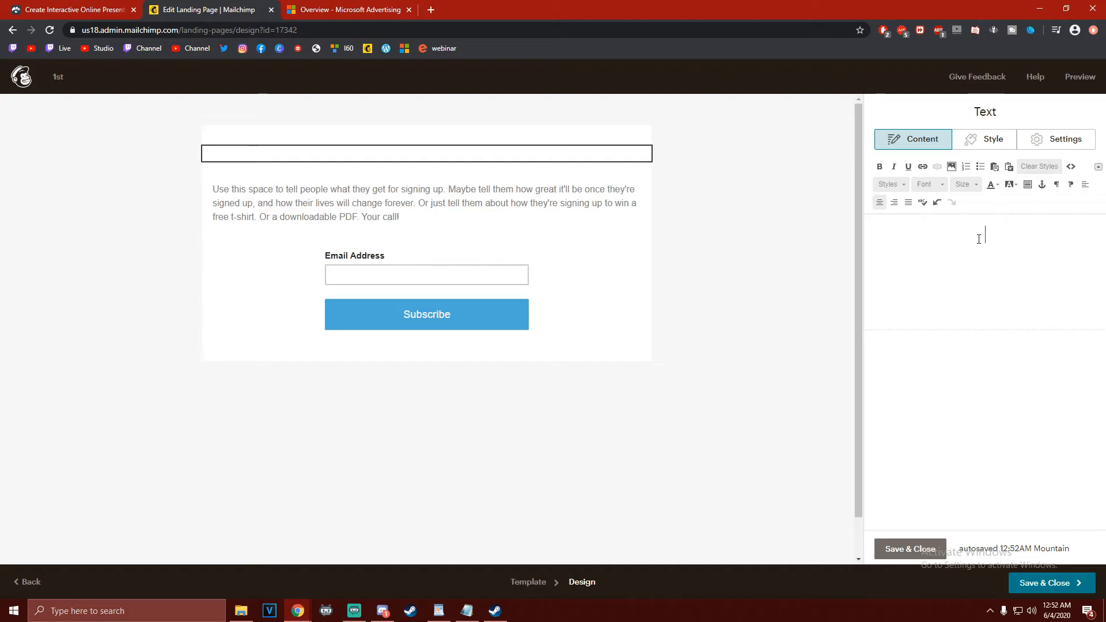
Enter "Have you ever tasted your own veggies?" as the landing page headline and leave the headline block
{"action": "type", "text": "Have you ever"}
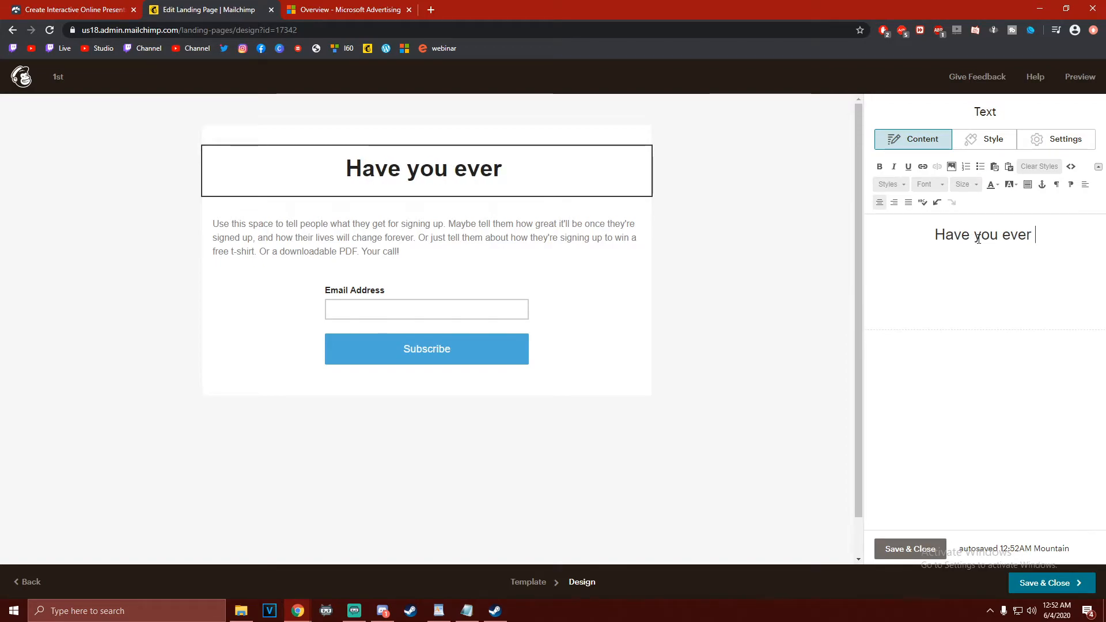
{"action": "type", "text": "tast"}
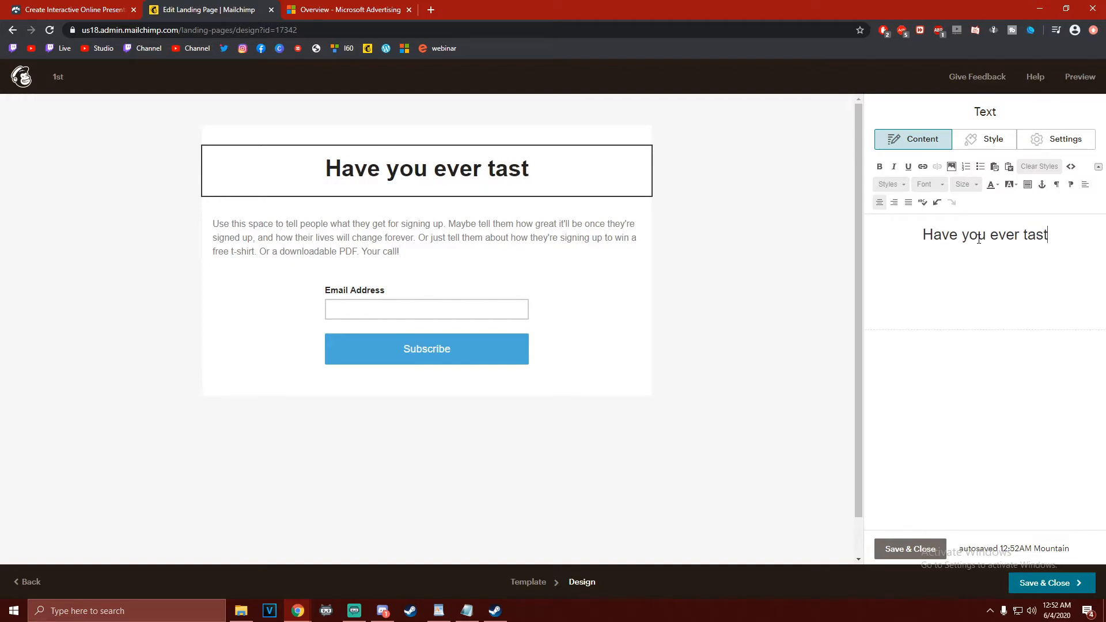
{"action": "type", "text": "es"}
{"action": "key", "text": "BackSpace"}
{"action": "type", "text": "d "}
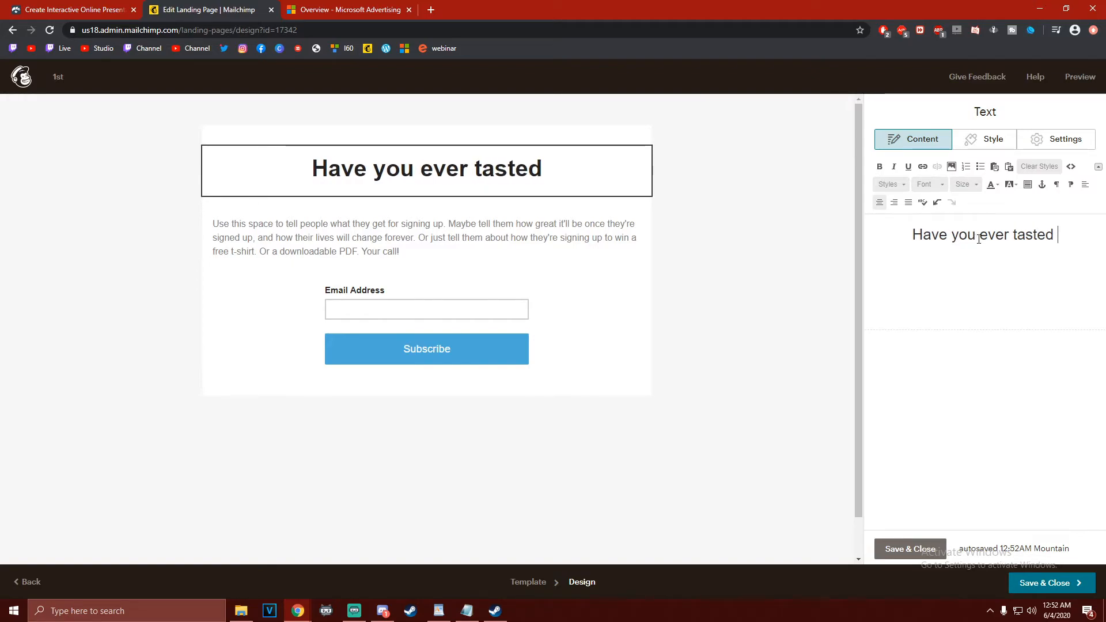
{"action": "type", "text": "you"}
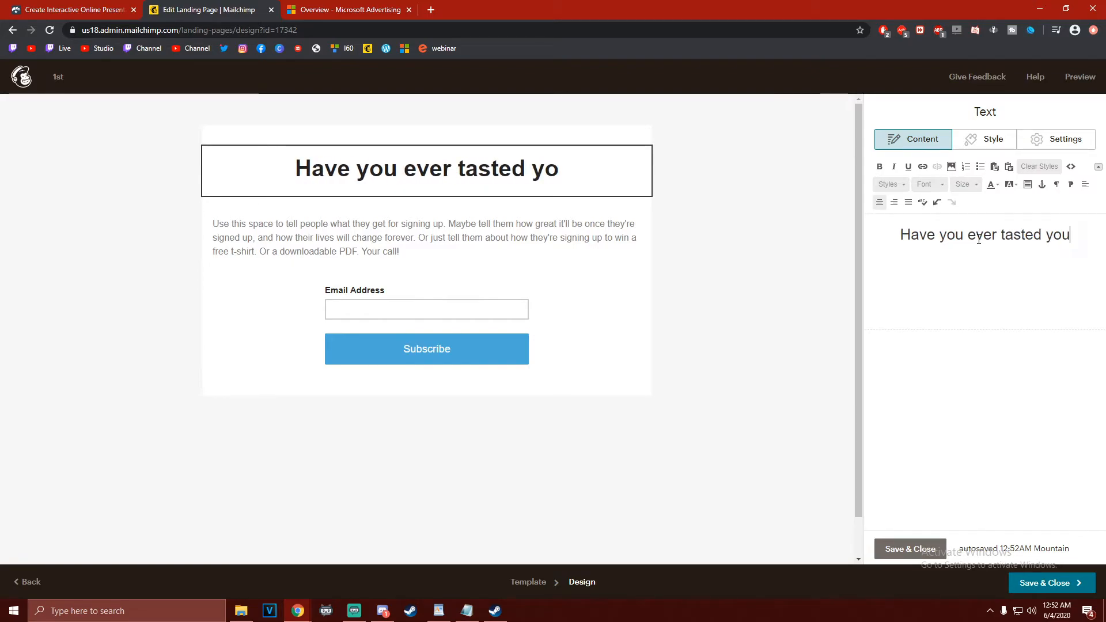
{"action": "type", "text": "r own "}
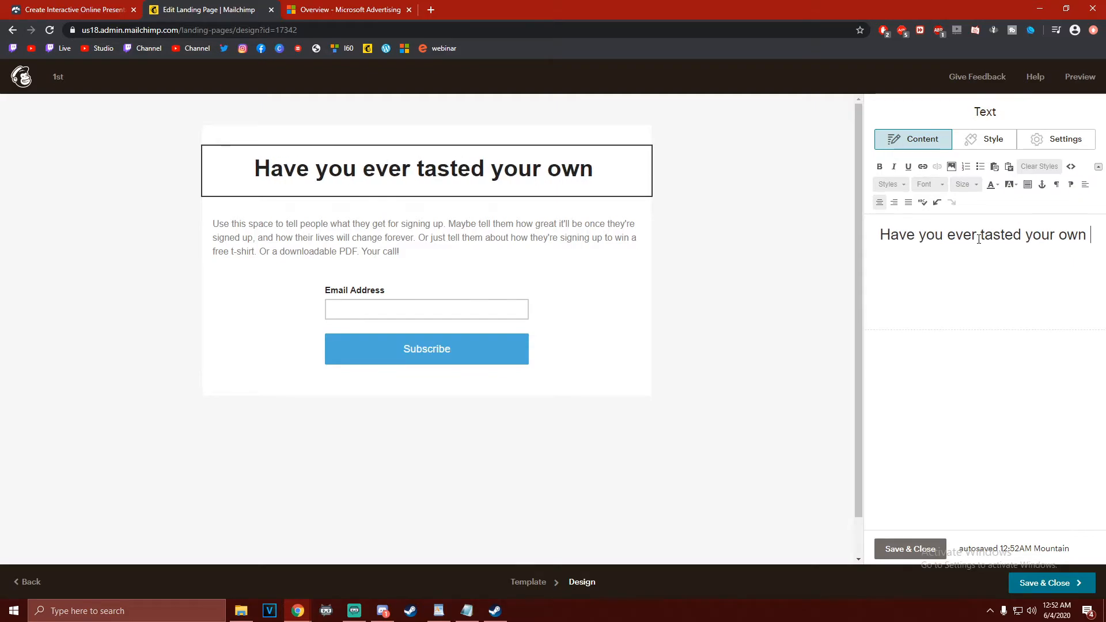
{"action": "type", "text": "veggies?"}
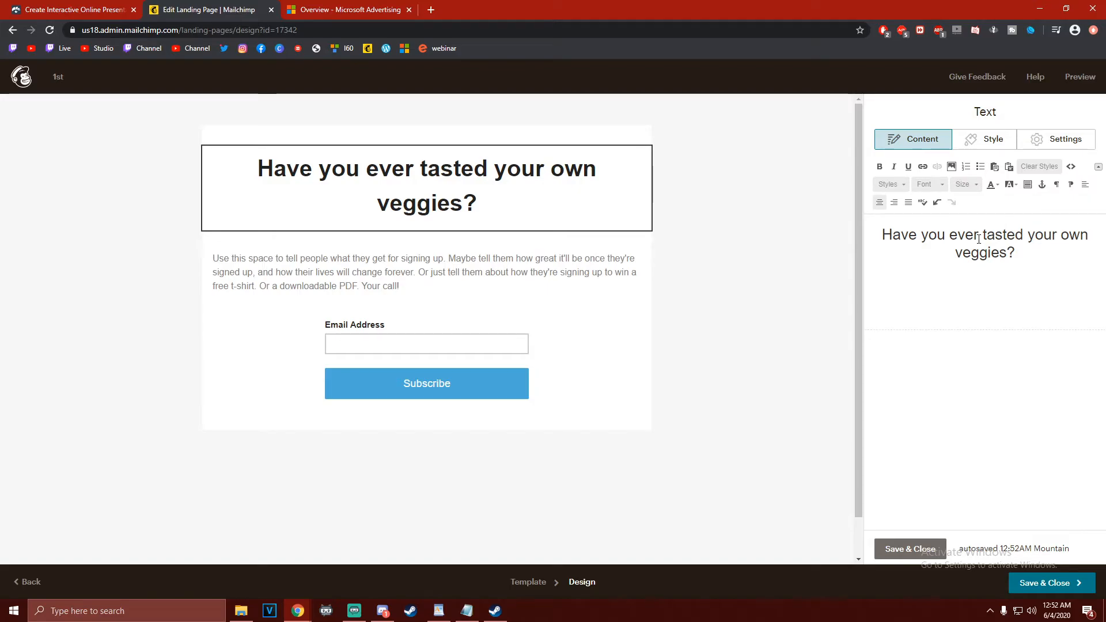
{"action": "left_click", "coordinate": [326, 288]}
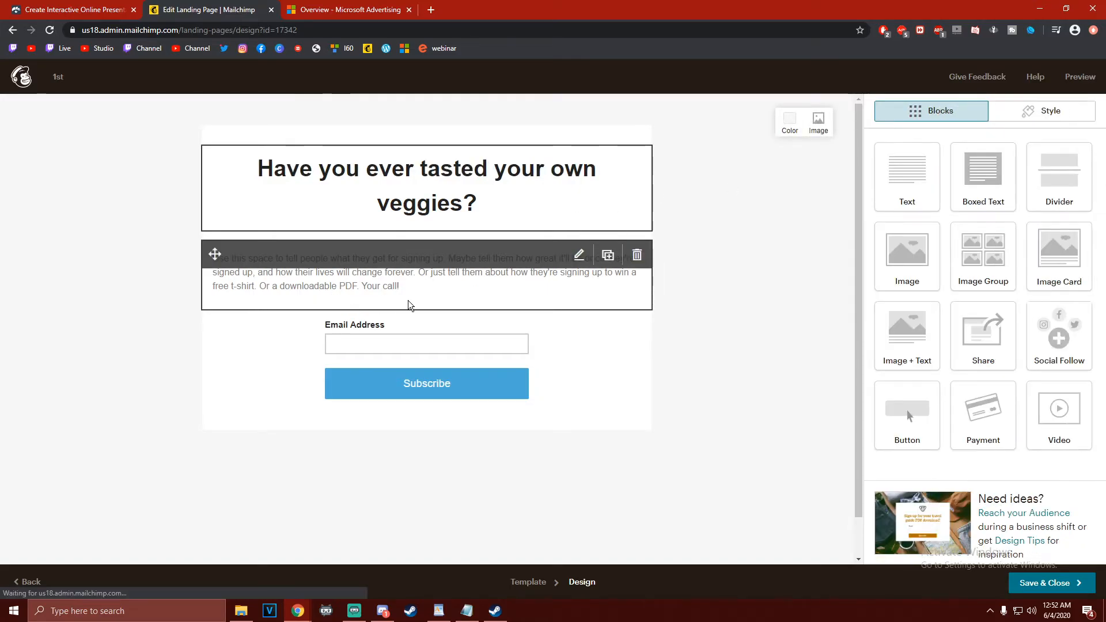
Set the font size of the placeholder description text below the headline to 32
{"action": "left_click_drag", "start_coordinate": [876, 231], "coordinate": [1092, 267]}
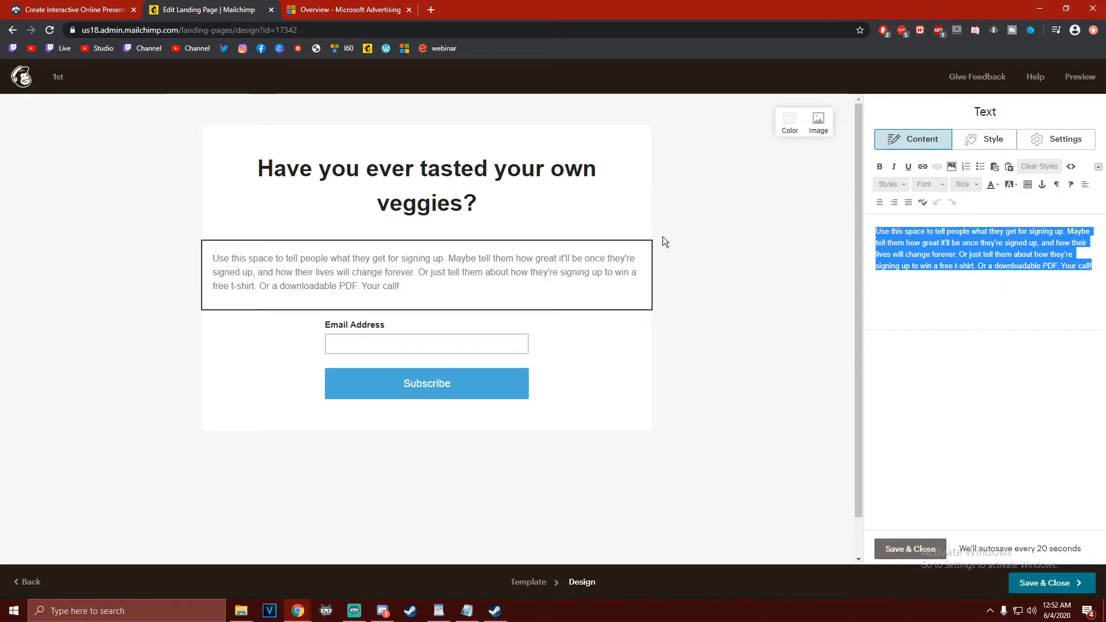
{"action": "left_click", "coordinate": [977, 183]}
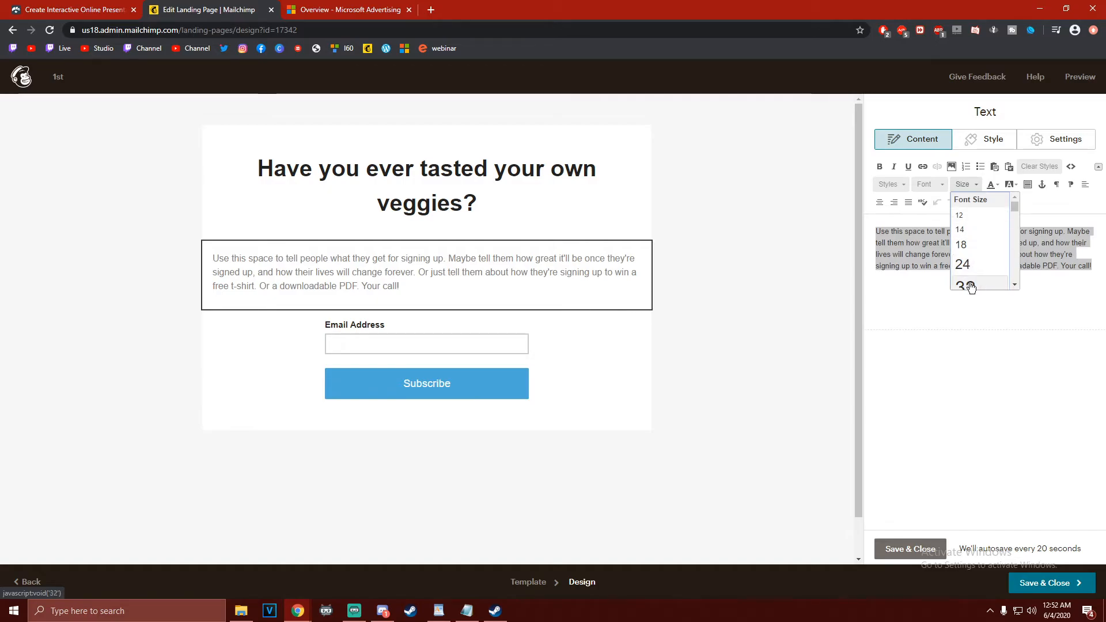
{"action": "left_click", "coordinate": [967, 285]}
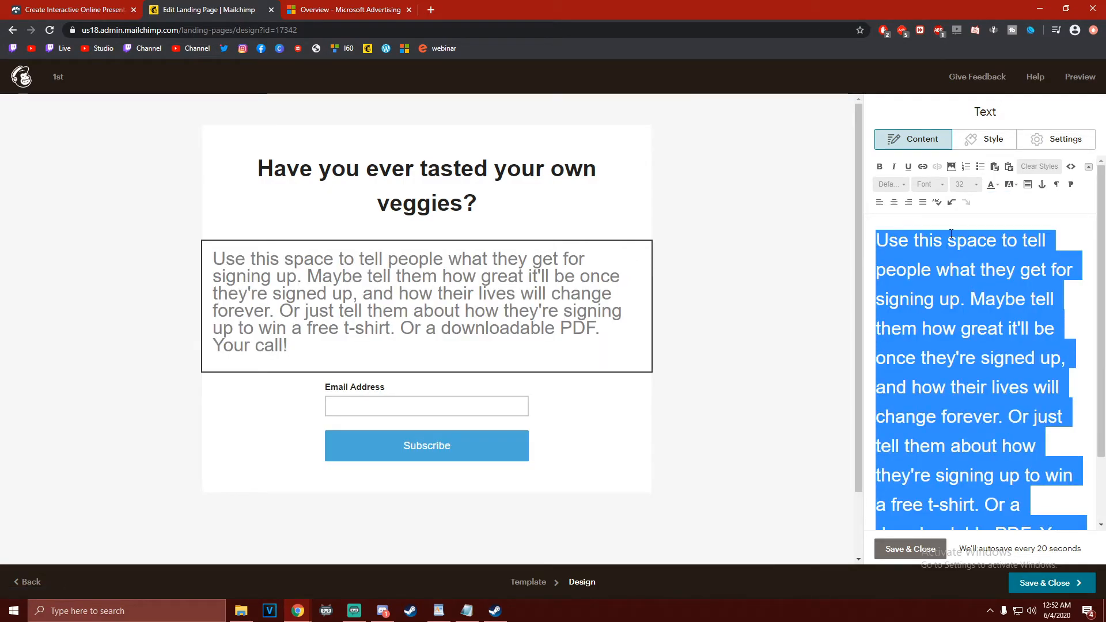
Set the font size of the "Have you ever tasted your own veggies?" headline to 48
{"action": "left_click", "coordinate": [435, 174]}
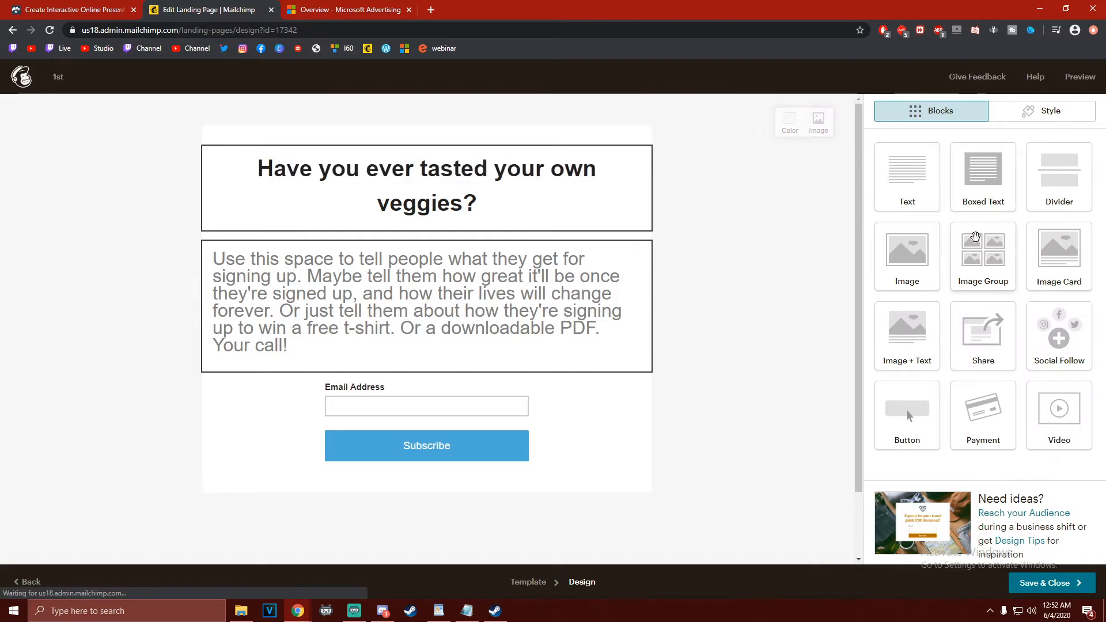
{"action": "left_click_drag", "start_coordinate": [881, 231], "coordinate": [1017, 253]}
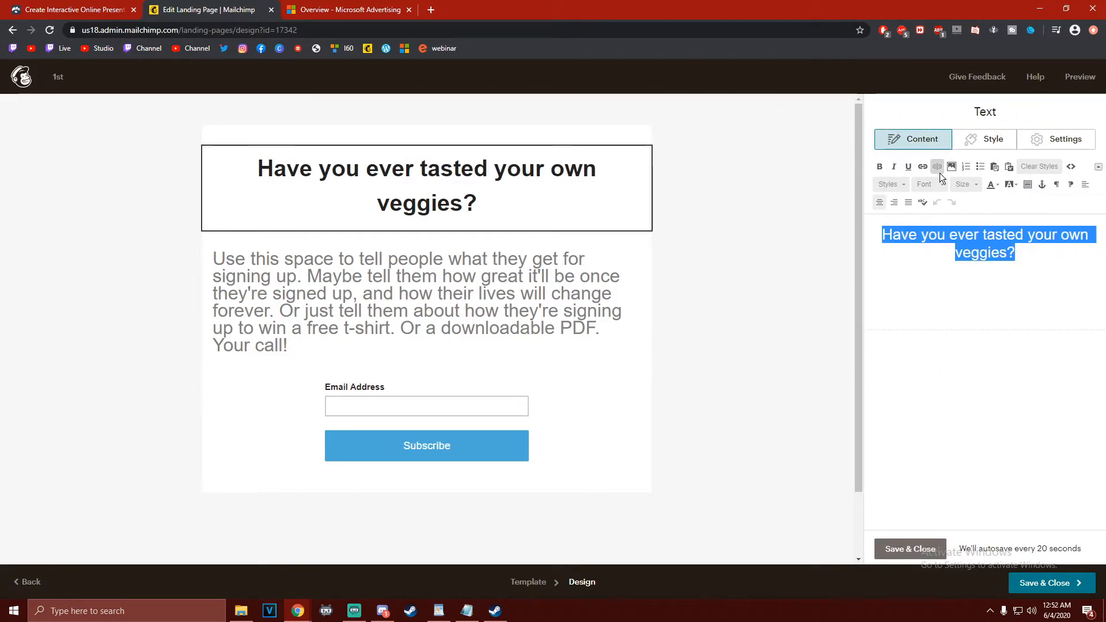
{"action": "left_click", "coordinate": [945, 185]}
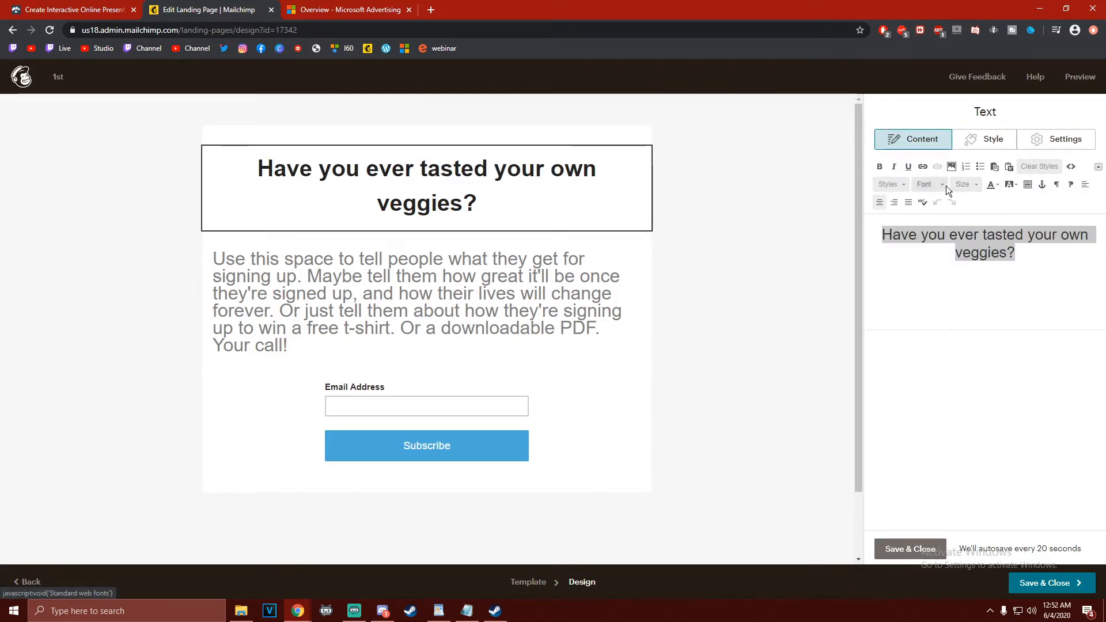
{"action": "left_click", "coordinate": [978, 182]}
{"action": "scroll", "coordinate": [985, 256], "scroll_direction": "down", "scroll_amount": 2}
{"action": "left_click", "coordinate": [980, 261]}
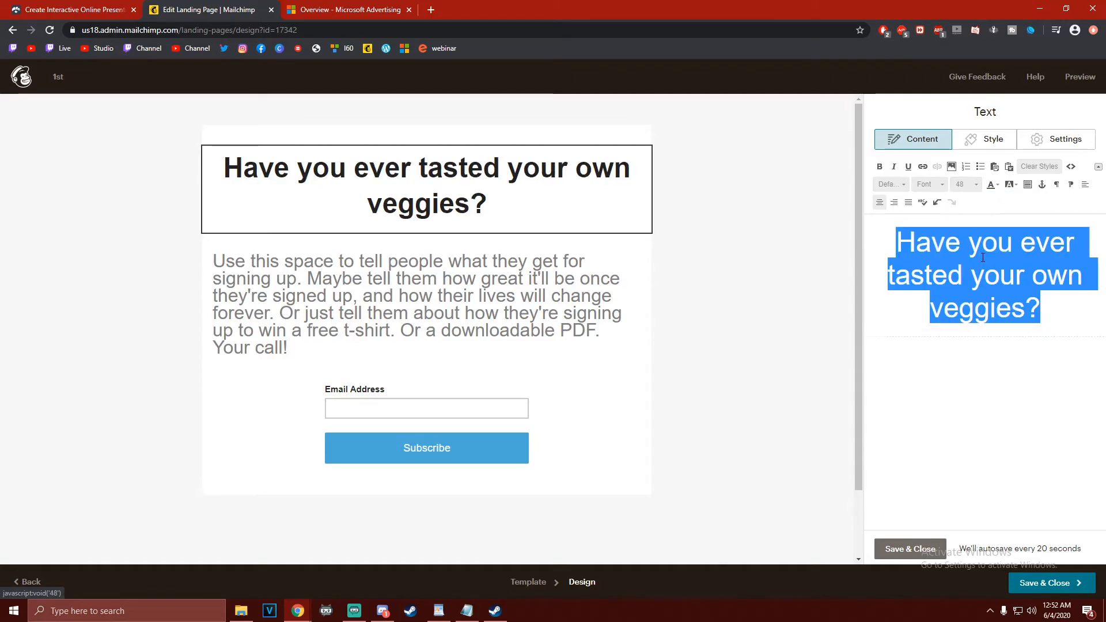
Replace the placeholder text in the description block with "I have a fullproof step by step rulebook"
{"action": "left_click", "coordinate": [625, 323]}
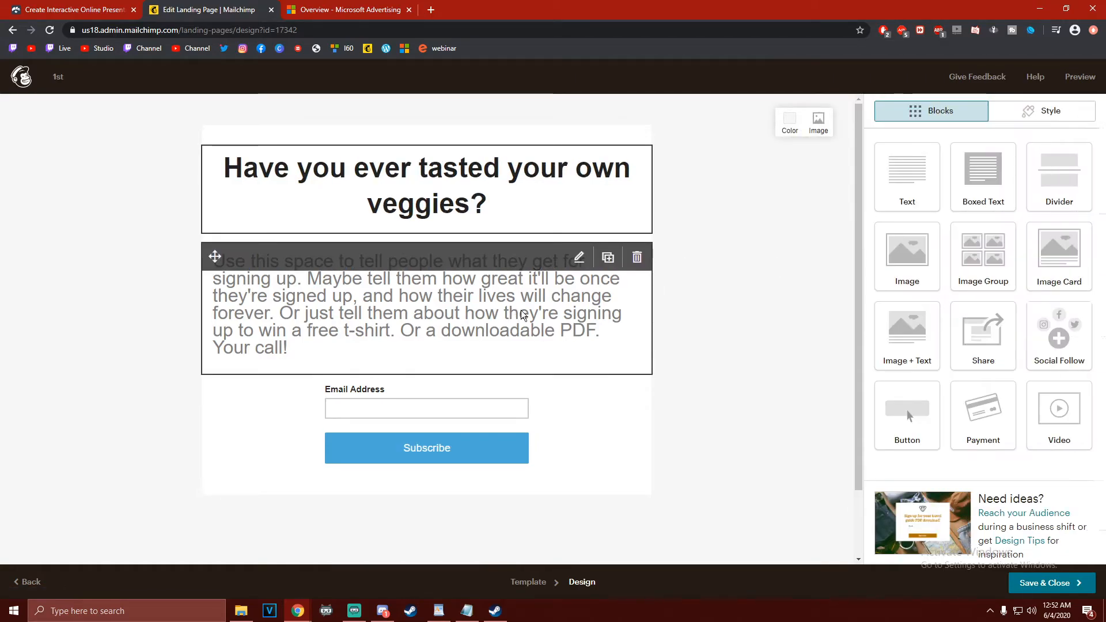
{"action": "left_click_drag", "start_coordinate": [876, 241], "coordinate": [1105, 545]}
{"action": "key", "text": "BackSpace"}
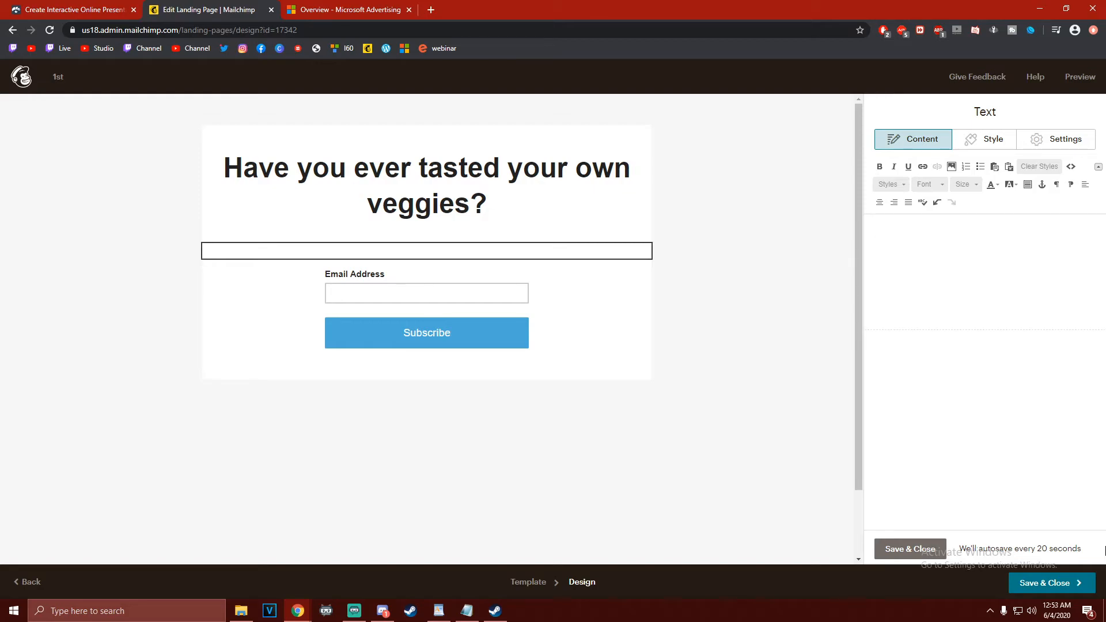
{"action": "type", "text": "I have a fu"}
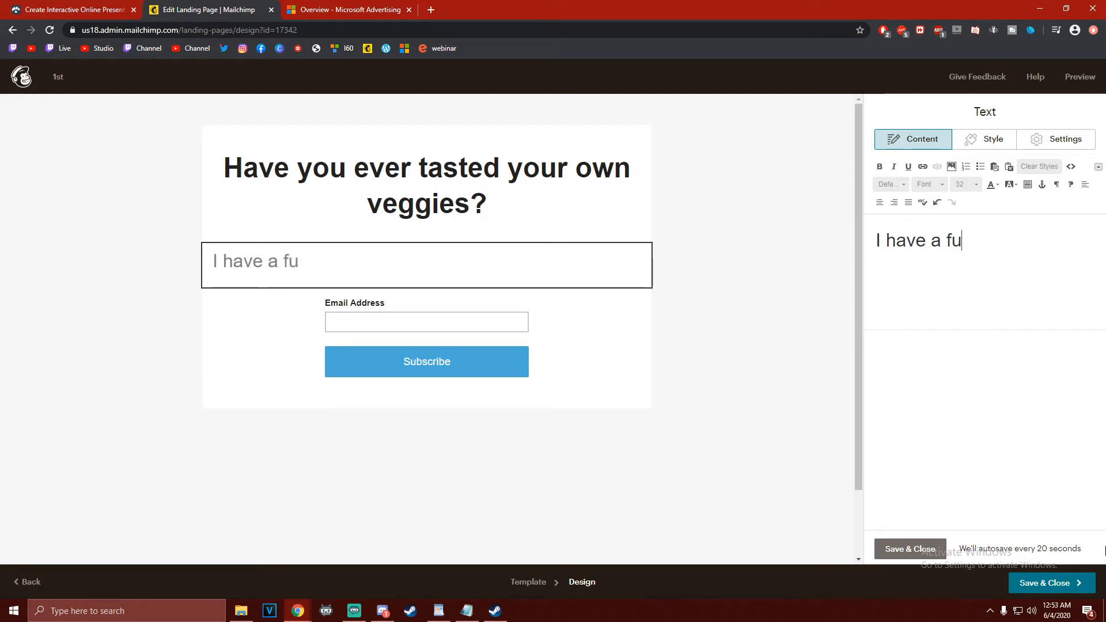
{"action": "type", "text": "llproof"}
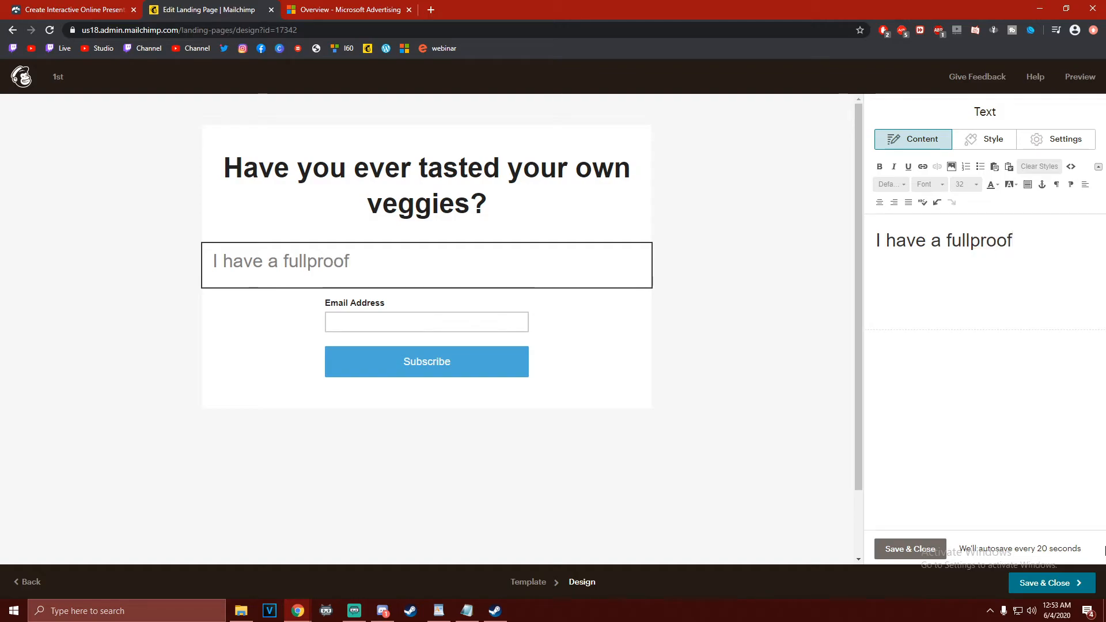
{"action": "type", "text": " step by step"}
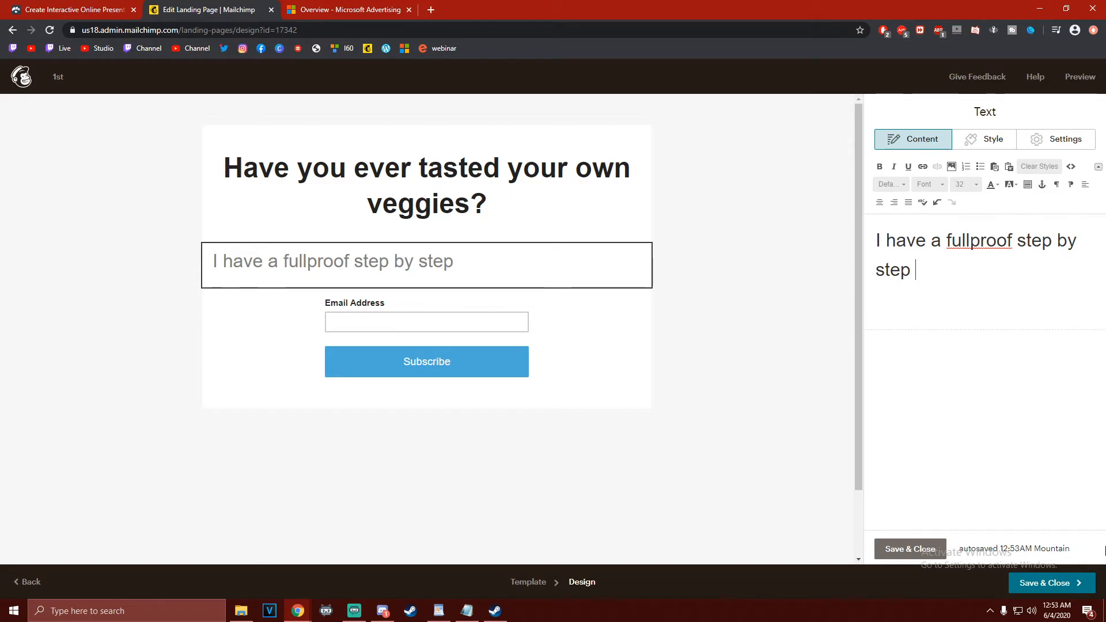
{"action": "type", "text": "book"}
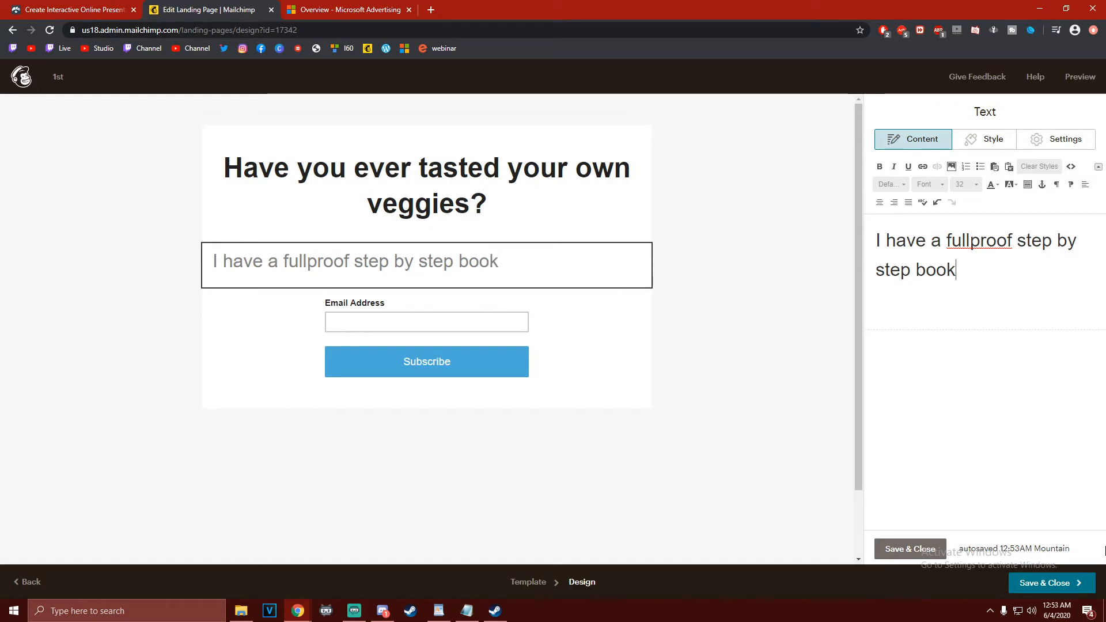
{"action": "key", "text": "BackSpace"}
{"action": "key", "text": "BackSpace"}
{"action": "key", "text": "BackSpace"}
{"action": "key", "text": "BackSpace"}
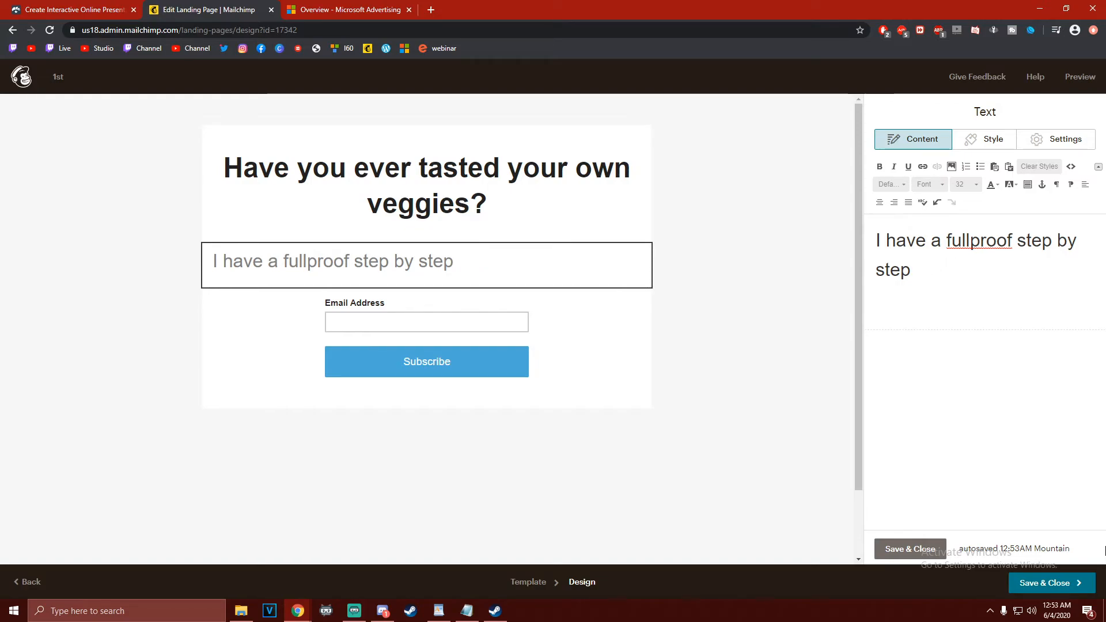
{"action": "type", "text": "rule"}
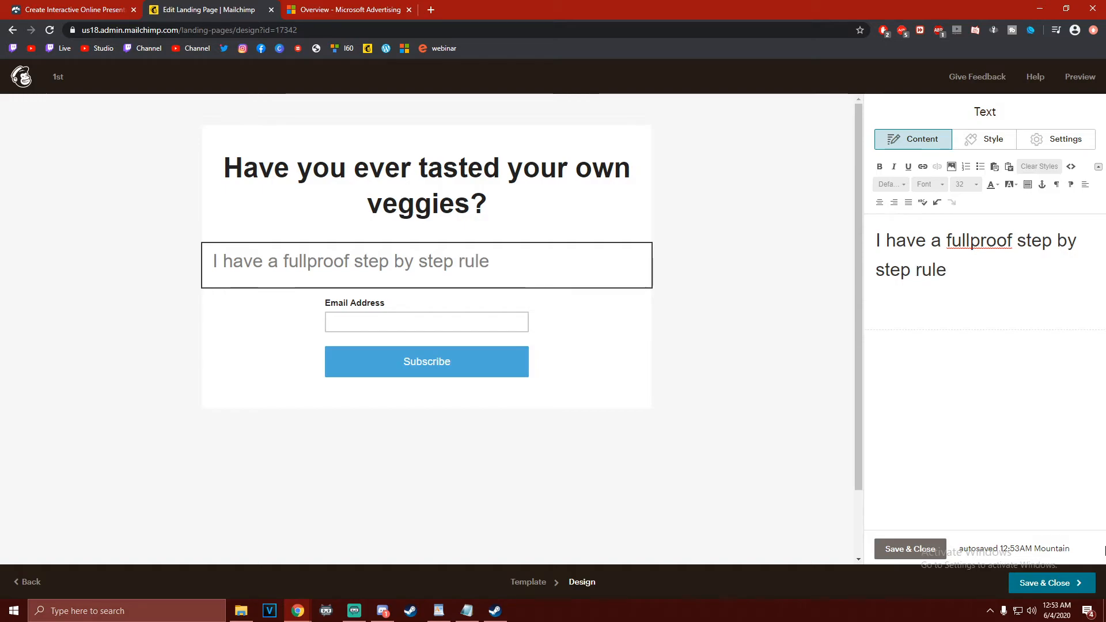
{"action": "type", "text": "book "}
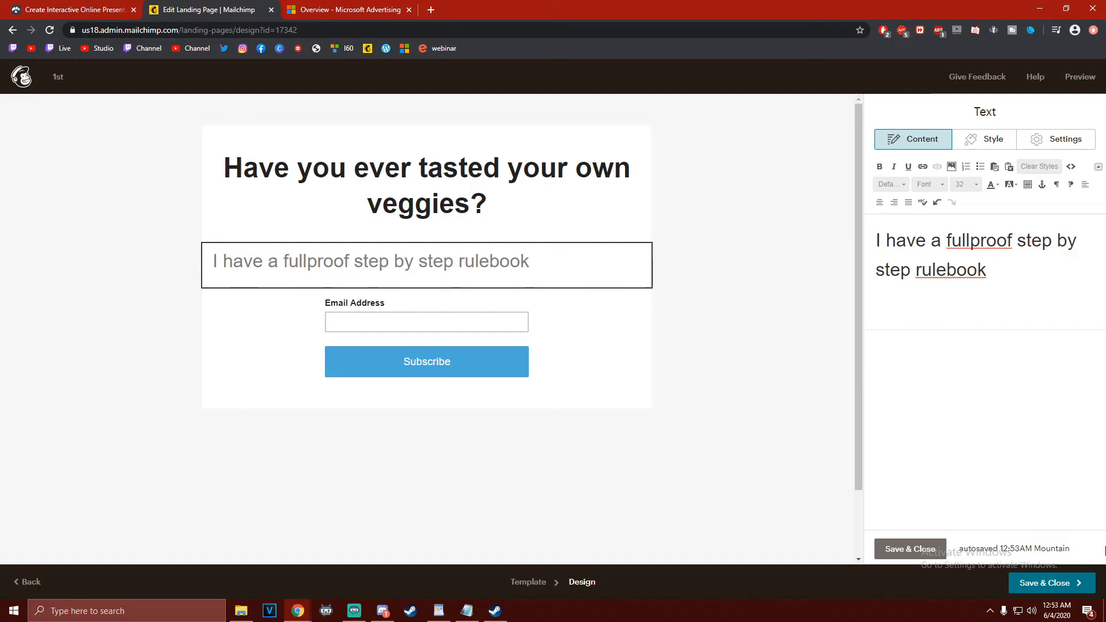
{"action": "type", "text": "on how to "}
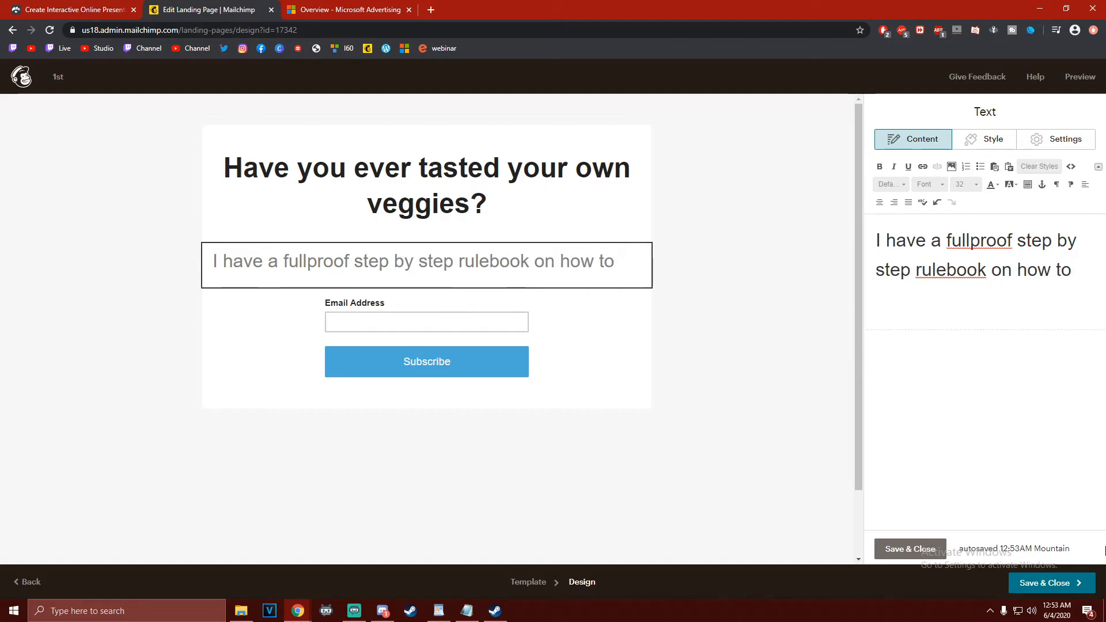
{"action": "type", "text": "show you how to g"}
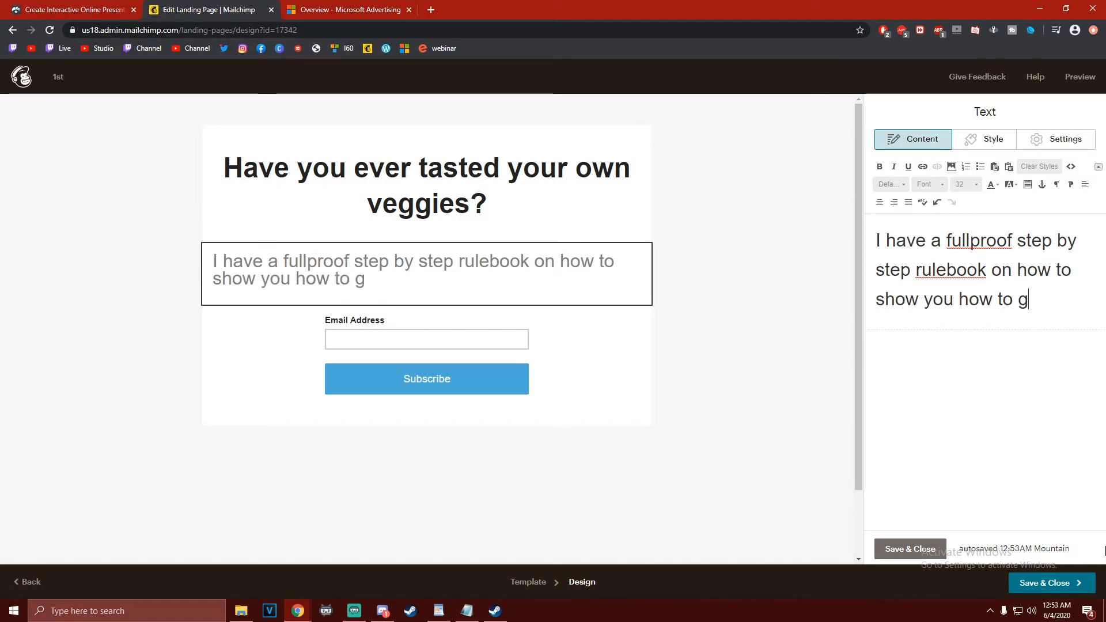
{"action": "type", "text": "row your "}
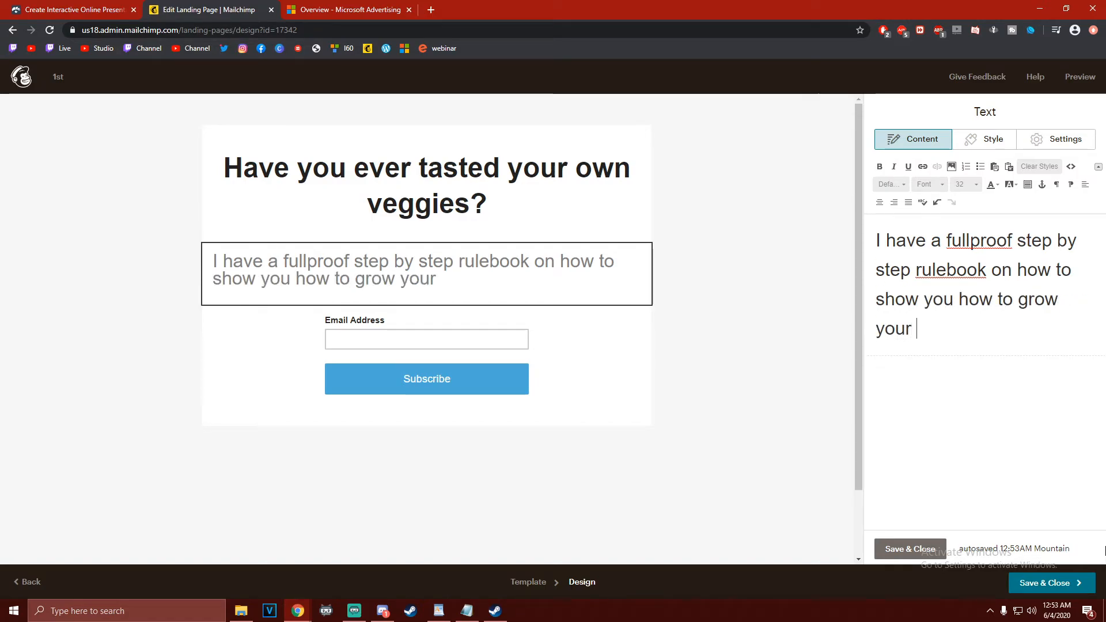
{"action": "type", "text": "own frsh v"}
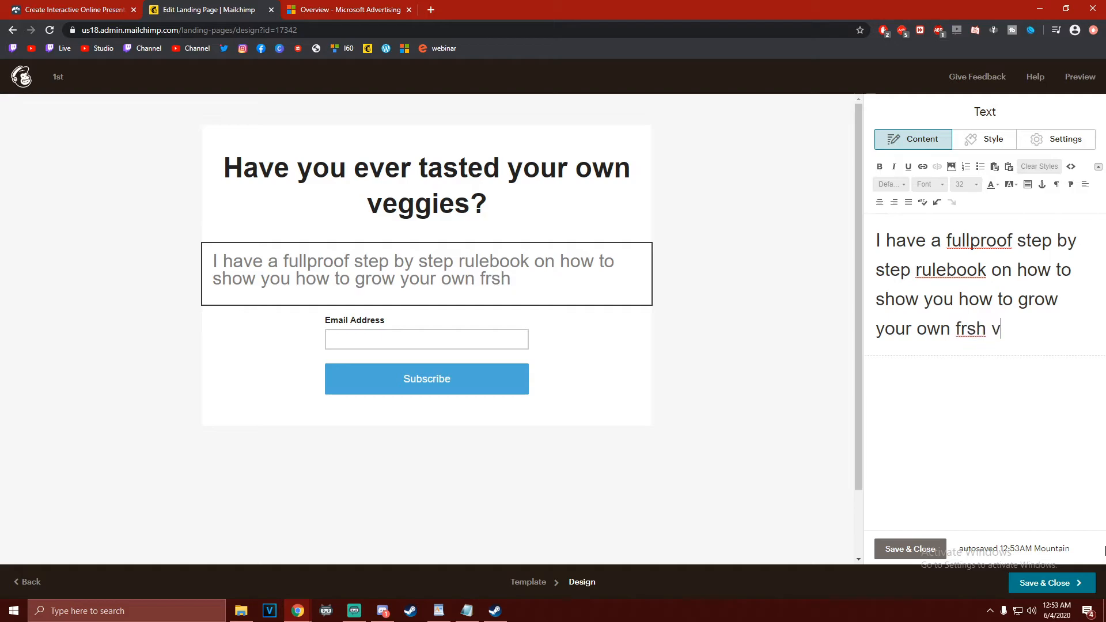
{"action": "type", "text": "eggies "}
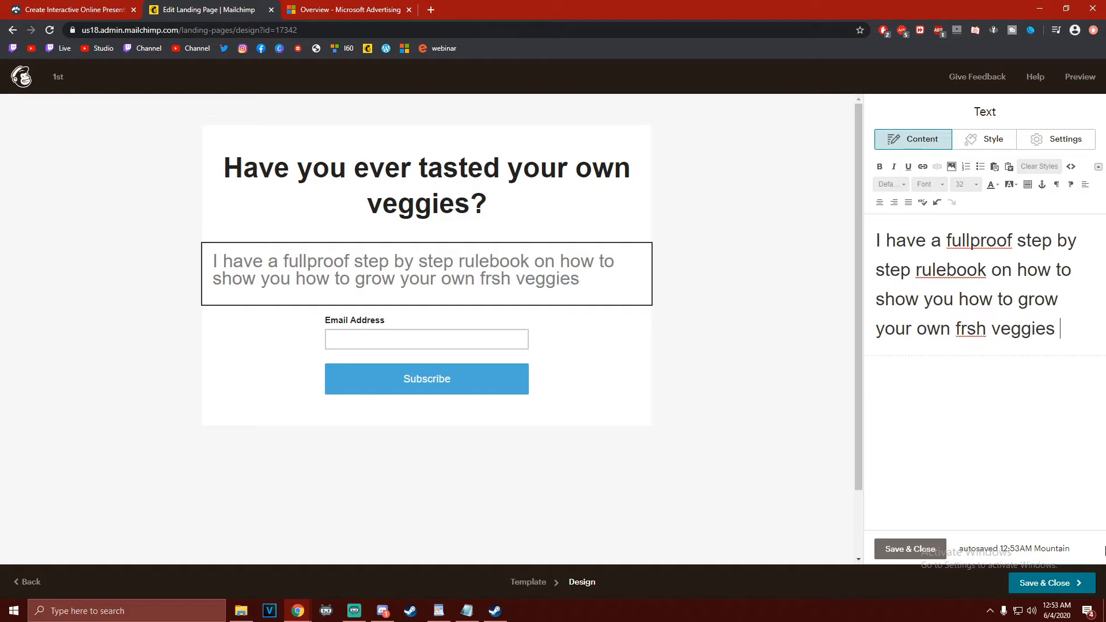
{"action": "type", "text": "right oin your ow"}
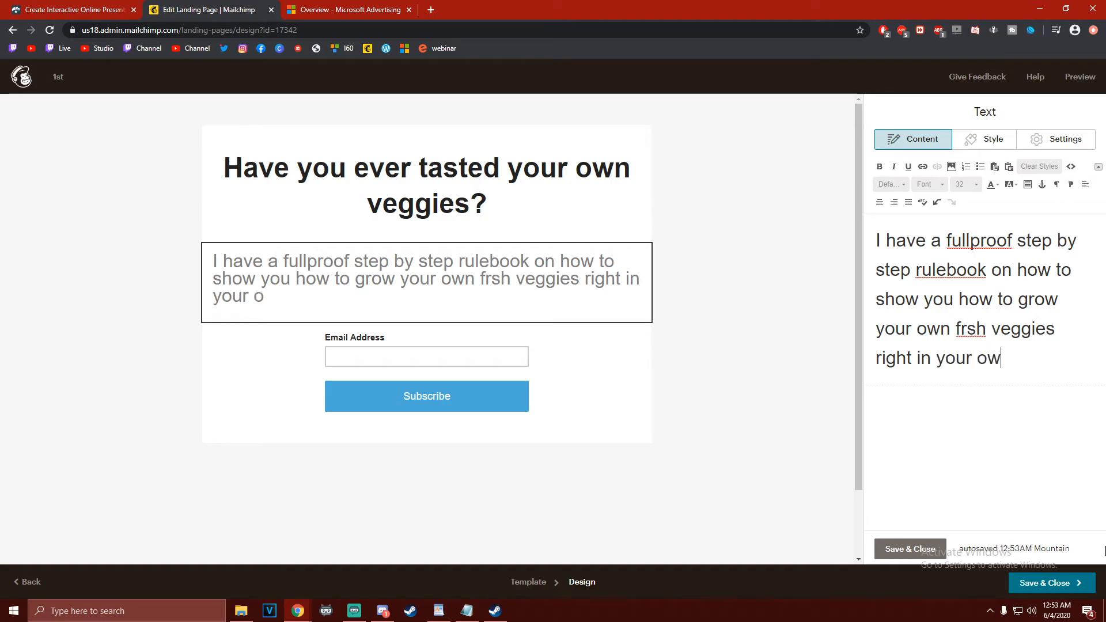
{"action": "type", "text": "n back year"}
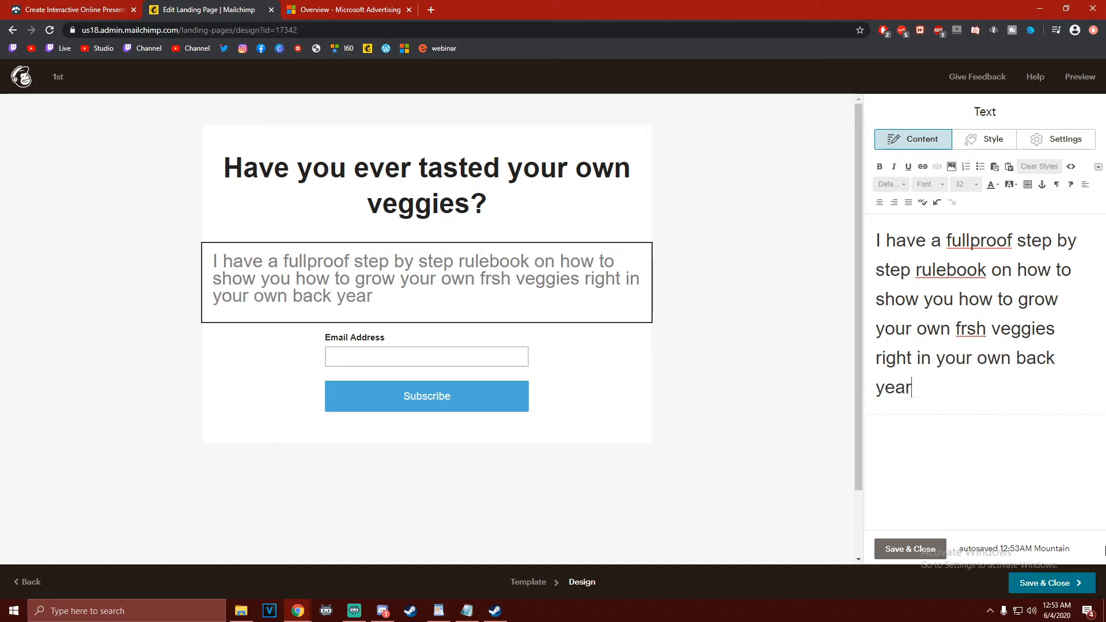
Continue the description with "on how to show you how to grow your own frsh veggies right in your own back yard"
{"action": "key", "text": "BackSpace"}
{"action": "key", "text": "BackSpace"}
{"action": "key", "text": "BackSpace"}
{"action": "type", "text": "ard"}
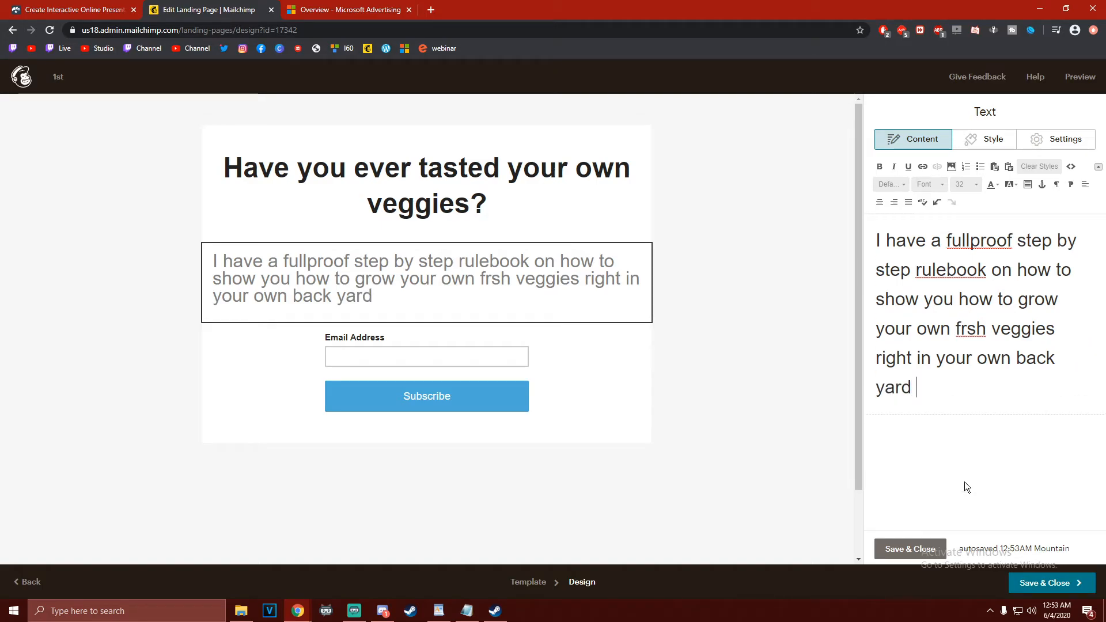
Correct the misspelled words in the description to "full proof", "rule book" and "fresh"
{"action": "right_click", "coordinate": [1005, 240]}
{"action": "left_click", "coordinate": [991, 253]}
{"action": "right_click", "coordinate": [983, 274]}
{"action": "left_click", "coordinate": [986, 283]}
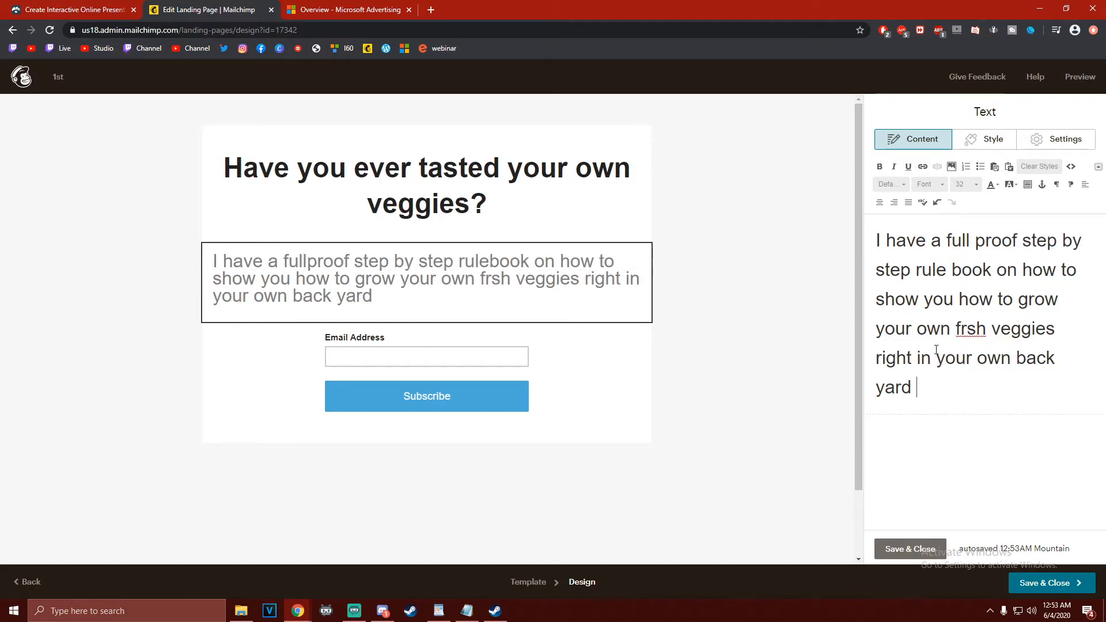
{"action": "right_click", "coordinate": [969, 335]}
{"action": "left_click", "coordinate": [989, 346]}
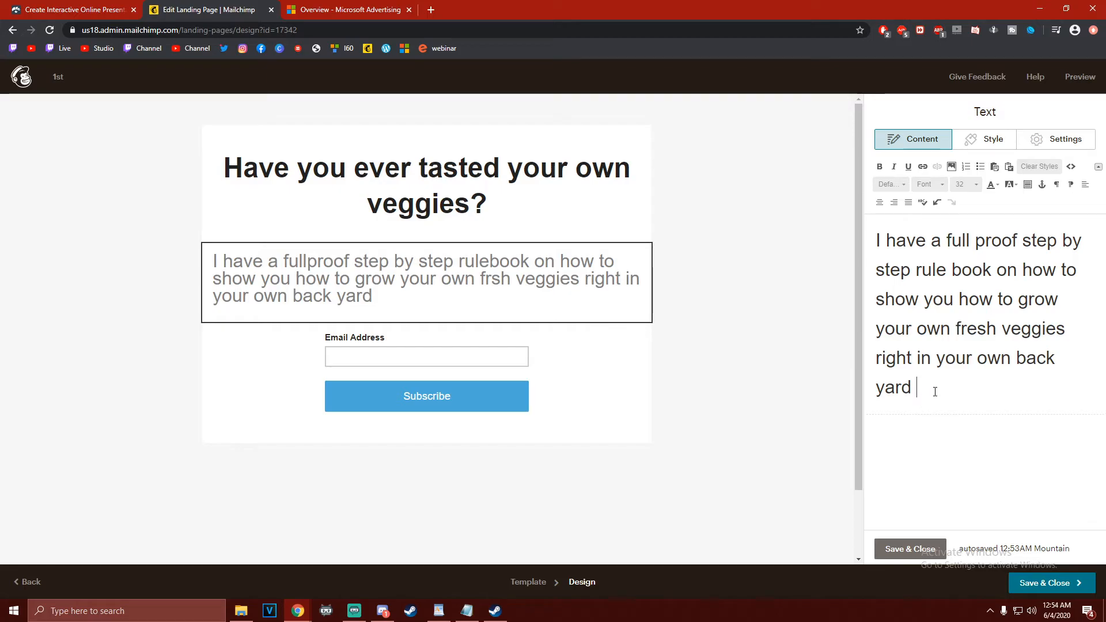
End the description with a full stop after "yard" and centre its text
{"action": "left_click", "coordinate": [912, 396]}
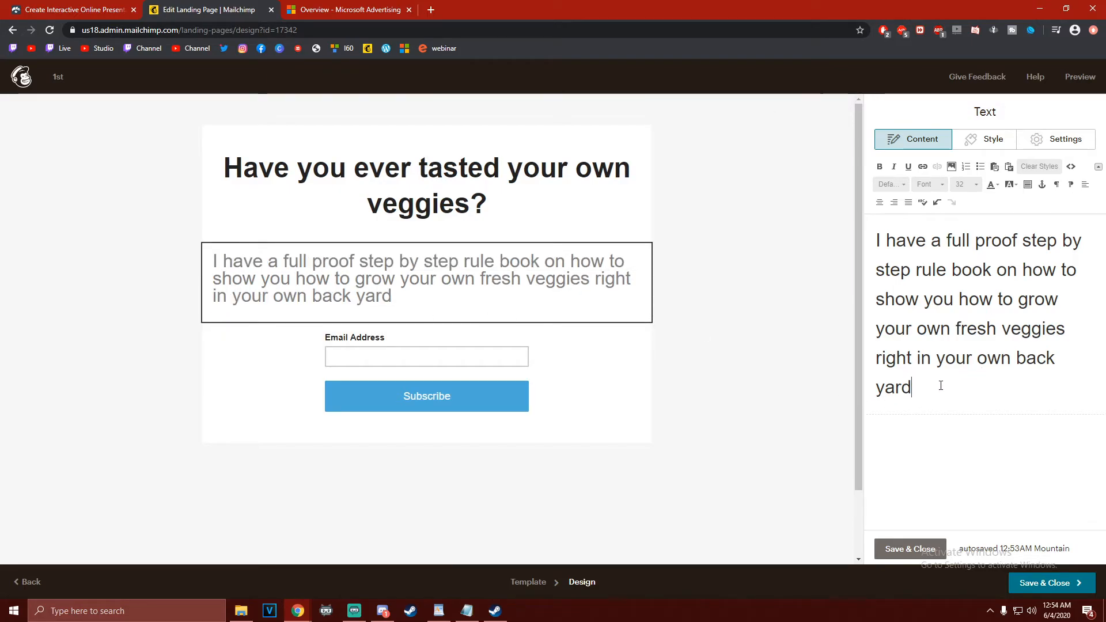
{"action": "type", "text": "."}
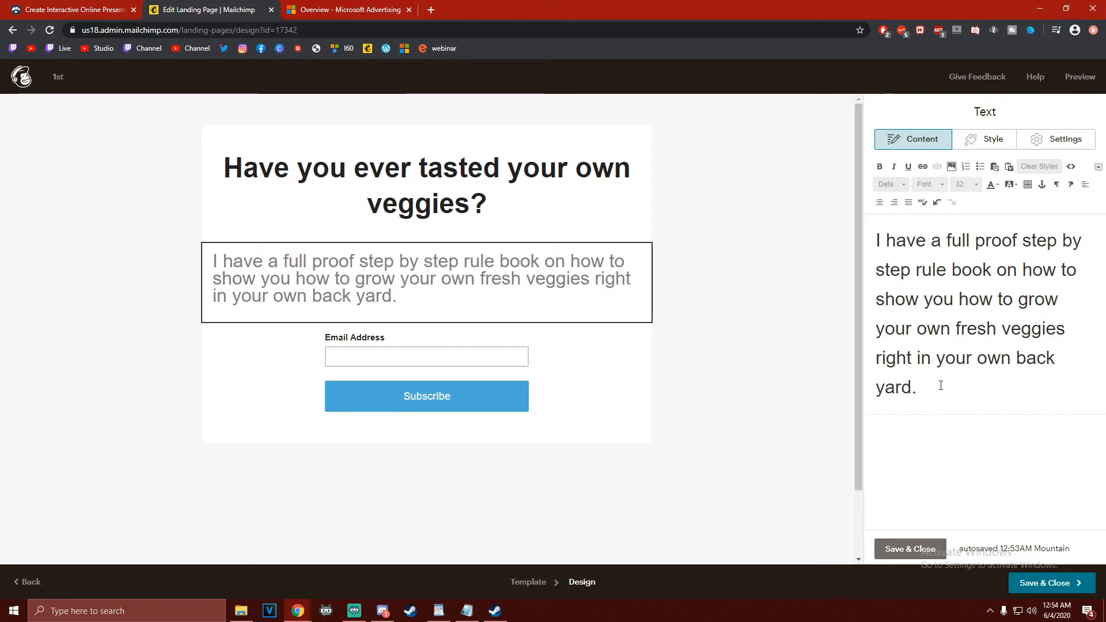
{"action": "left_click", "coordinate": [880, 202]}
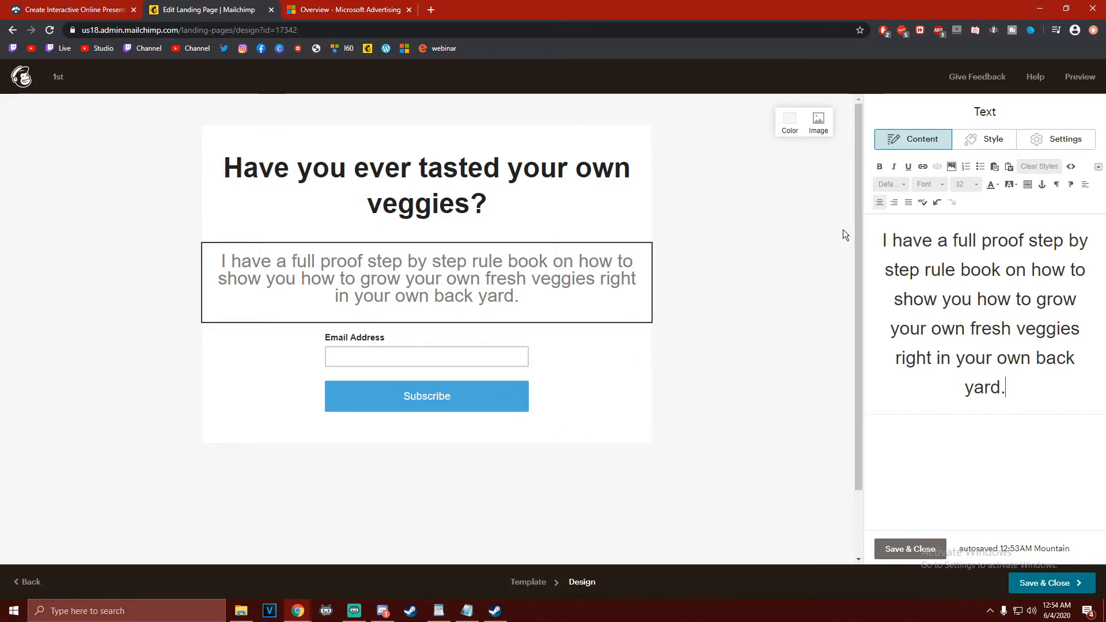
Duplicate the description block and clear all the text from the copy above the signup form
{"action": "left_click", "coordinate": [1018, 143]}
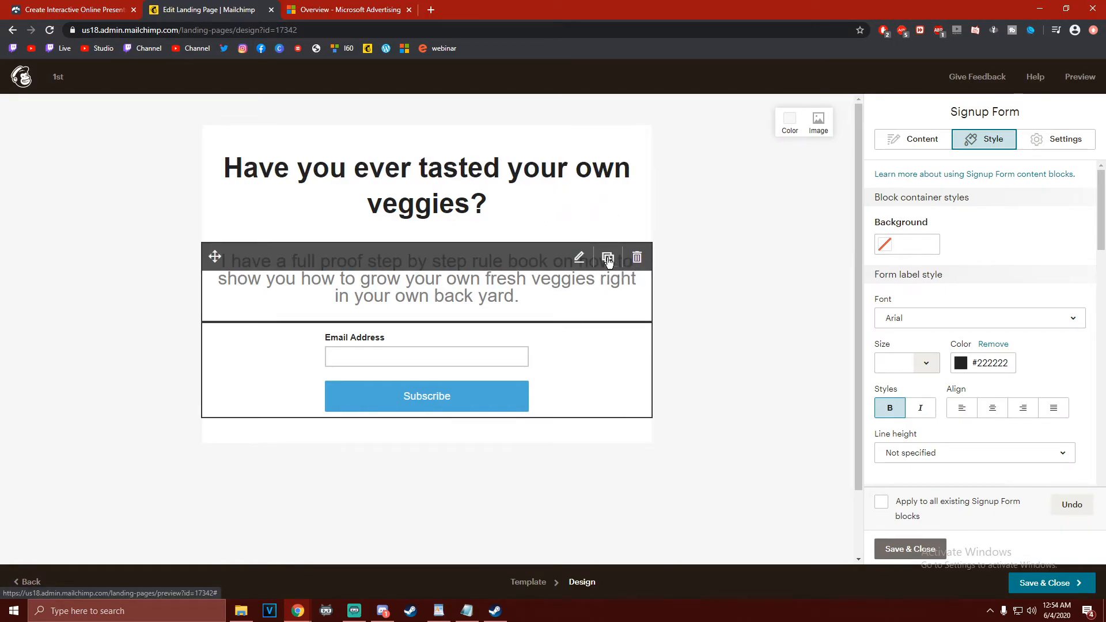
{"action": "left_click", "coordinate": [607, 258]}
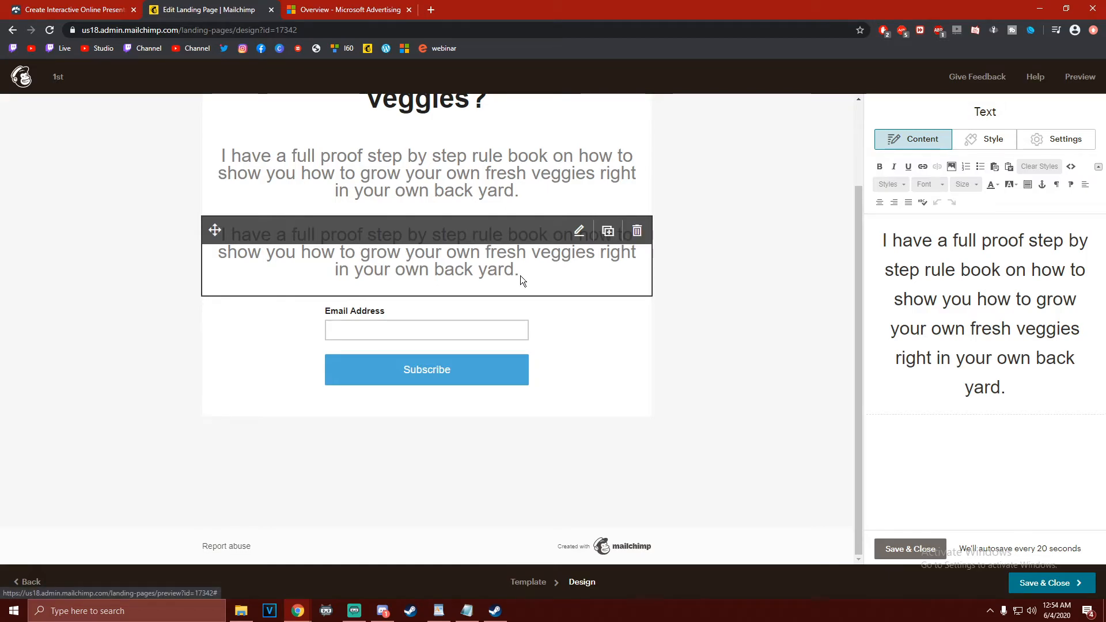
{"action": "left_click_drag", "start_coordinate": [883, 241], "coordinate": [1100, 476]}
{"action": "key", "text": "BackSpace"}
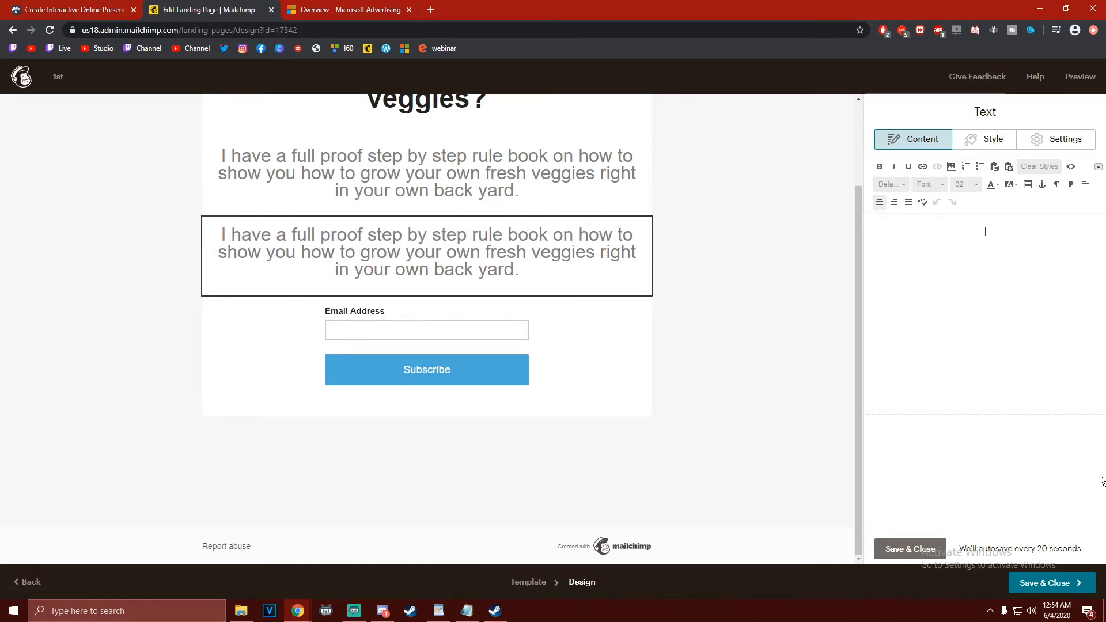
Set the font size in the emptied duplicate text block to 18 and place the cursor in it
{"action": "left_click", "coordinate": [935, 182]}
{"action": "left_click", "coordinate": [1016, 227]}
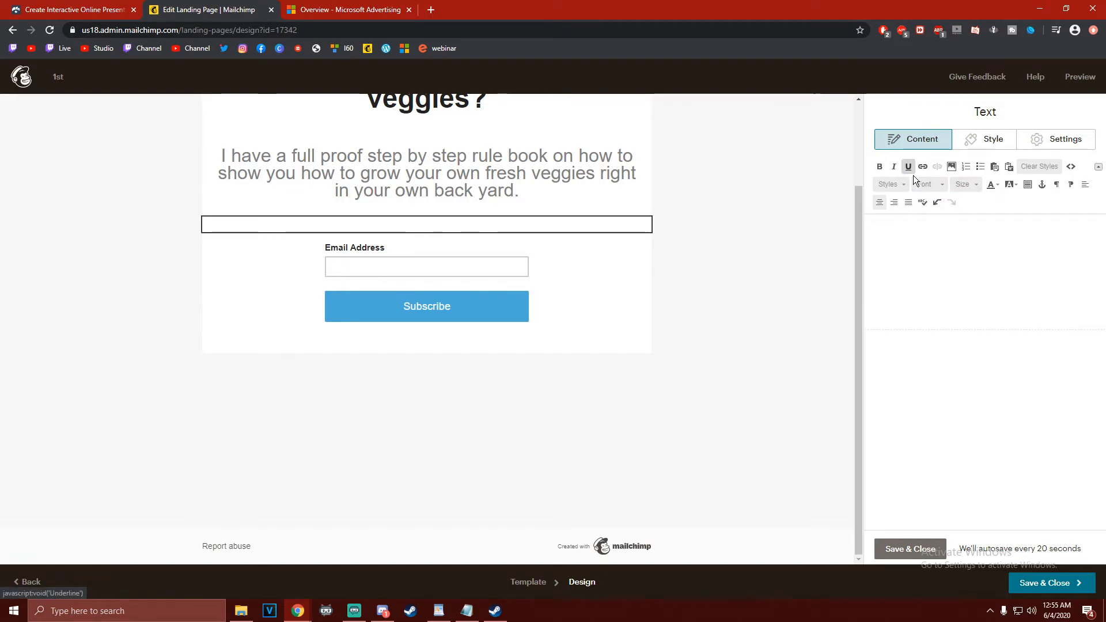
{"action": "left_click", "coordinate": [968, 184]}
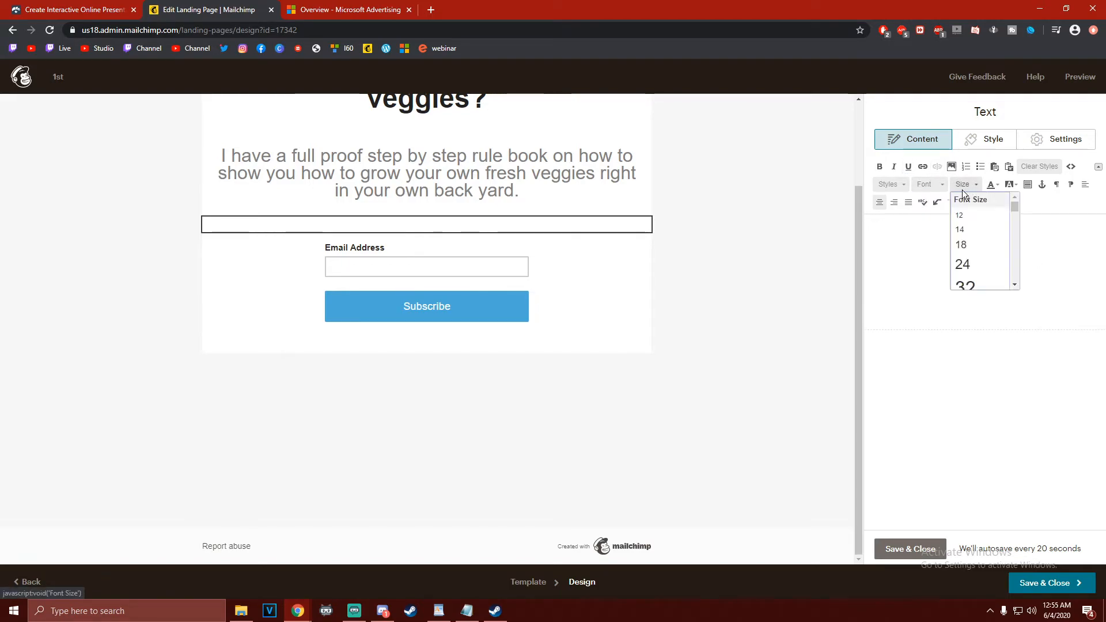
{"action": "left_click", "coordinate": [977, 245]}
{"action": "left_click", "coordinate": [999, 276]}
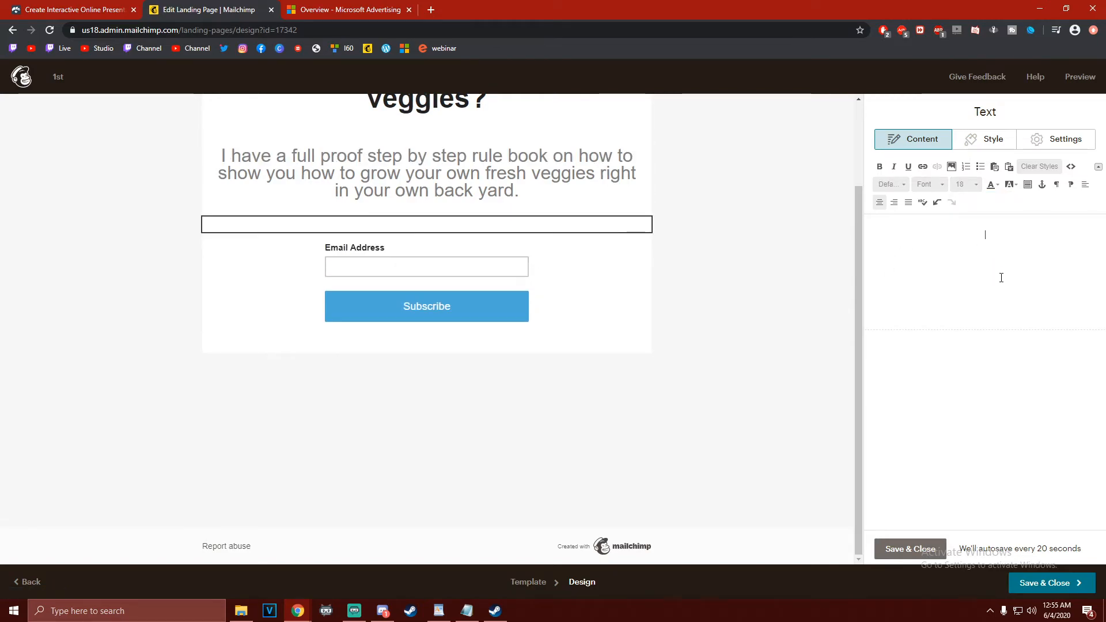
Test the emptied text block with placeholder characters, clear them, and try a font size of 24
{"action": "type", "text": "adwada"}
{"action": "key", "text": "BackSpace"}
{"action": "key", "text": "BackSpace"}
{"action": "key", "text": "BackSpace"}
{"action": "key", "text": "BackSpace"}
{"action": "key", "text": "BackSpace"}
{"action": "key", "text": "BackSpace"}
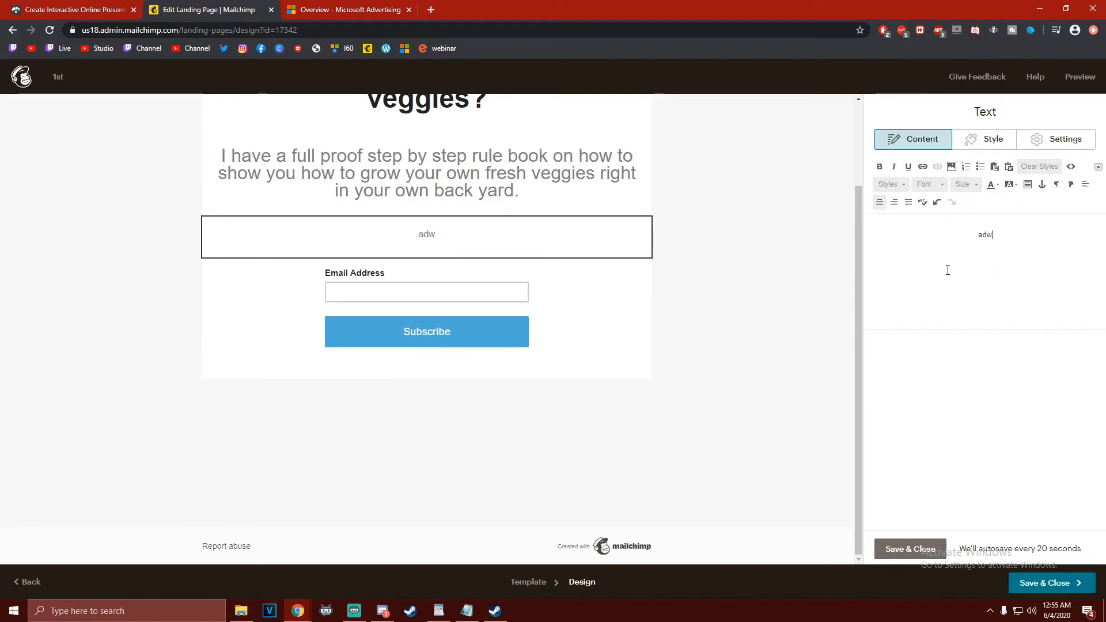
{"action": "left_click", "coordinate": [941, 184]}
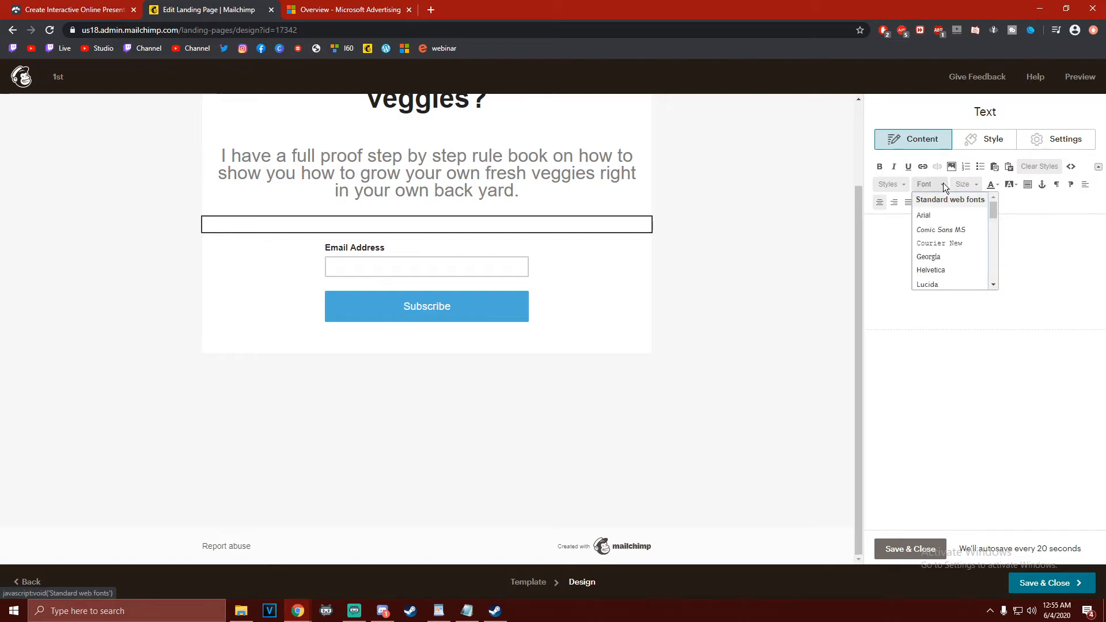
{"action": "left_click", "coordinate": [974, 184]}
{"action": "left_click", "coordinate": [972, 263]}
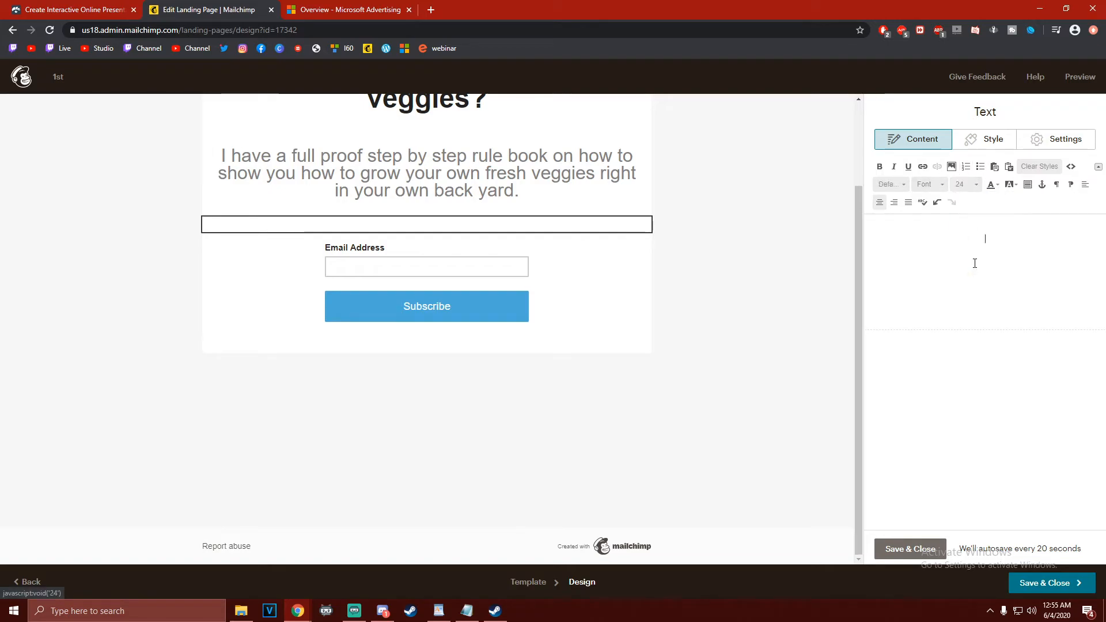
Enter the placeholder text "awdawd" in the block above the signup form and set its font size to 24
{"action": "type", "text": "awdawd"}
{"action": "double_click", "coordinate": [983, 238]}
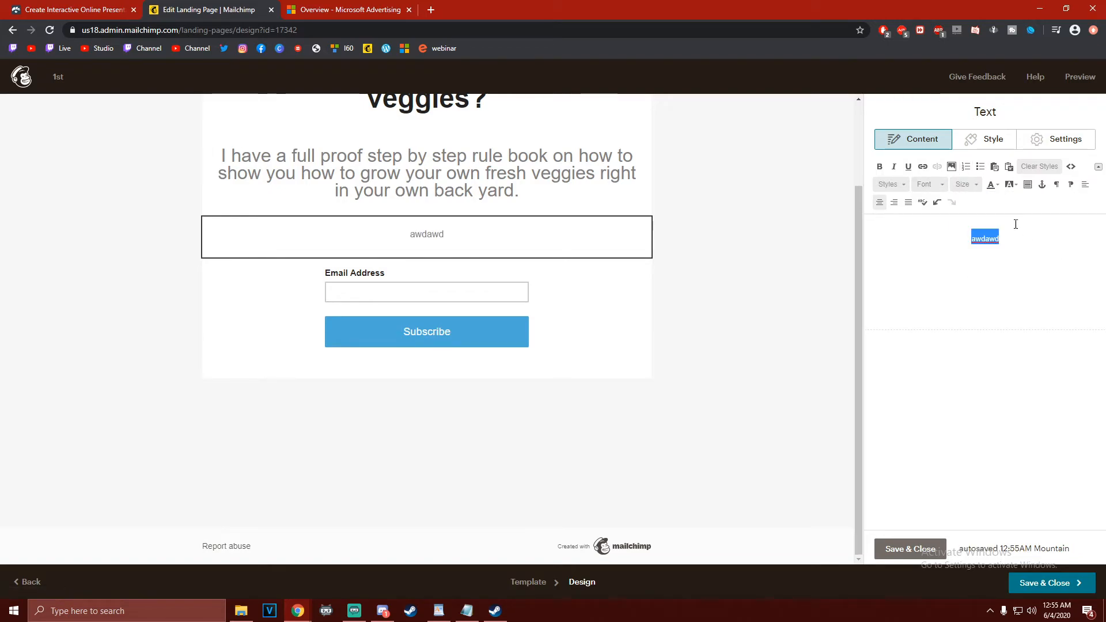
{"action": "left_click", "coordinate": [969, 184]}
{"action": "left_click", "coordinate": [978, 264]}
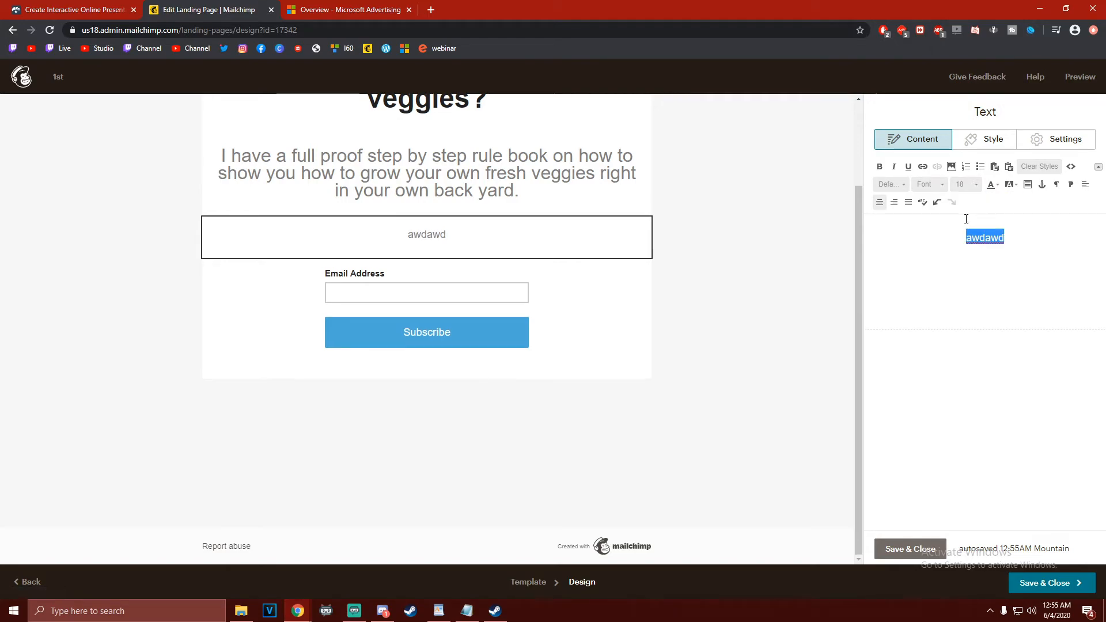
{"action": "left_click", "coordinate": [964, 184]}
{"action": "scroll", "coordinate": [973, 255], "scroll_direction": "down", "scroll_amount": 3}
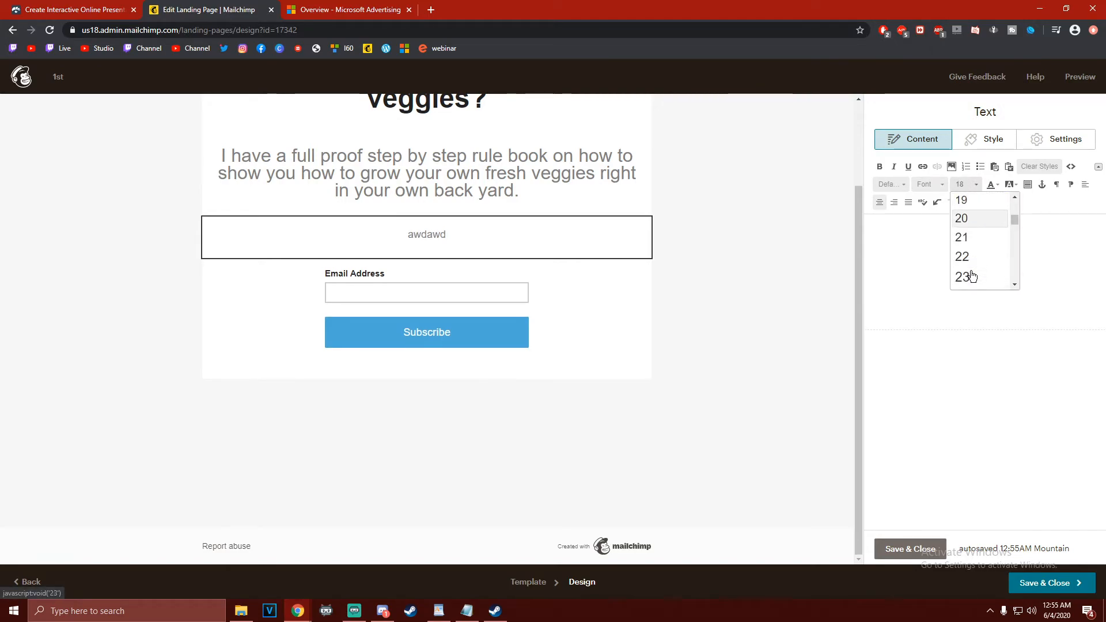
{"action": "left_click", "coordinate": [978, 248]}
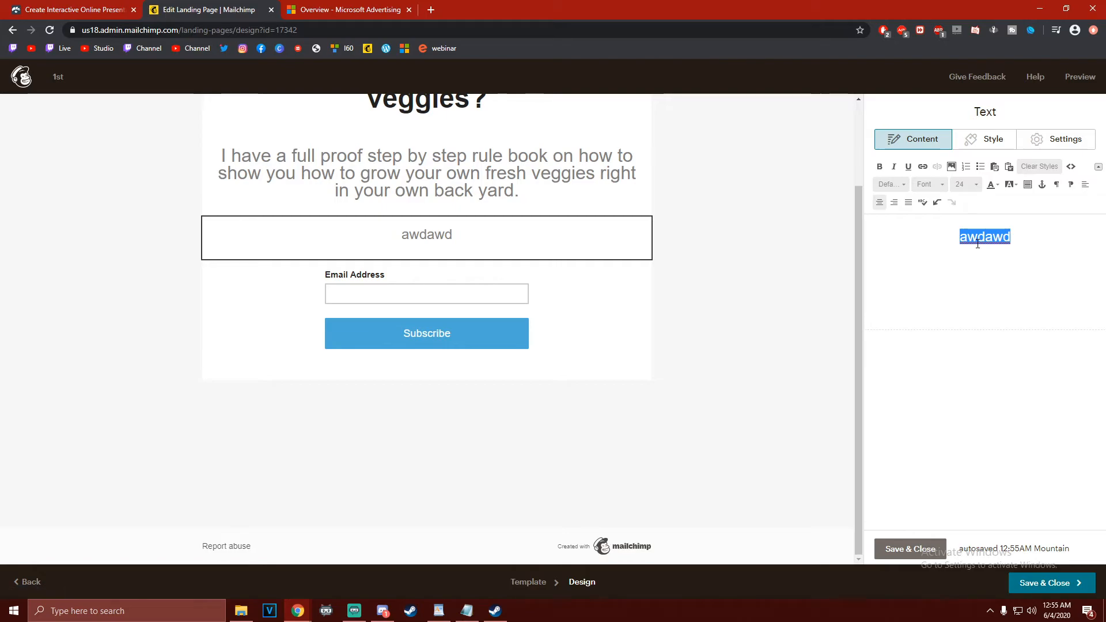
Replace the placeholder text with "If you are ineterested in learning how, please"
{"action": "left_click_drag", "start_coordinate": [1022, 242], "coordinate": [901, 246]}
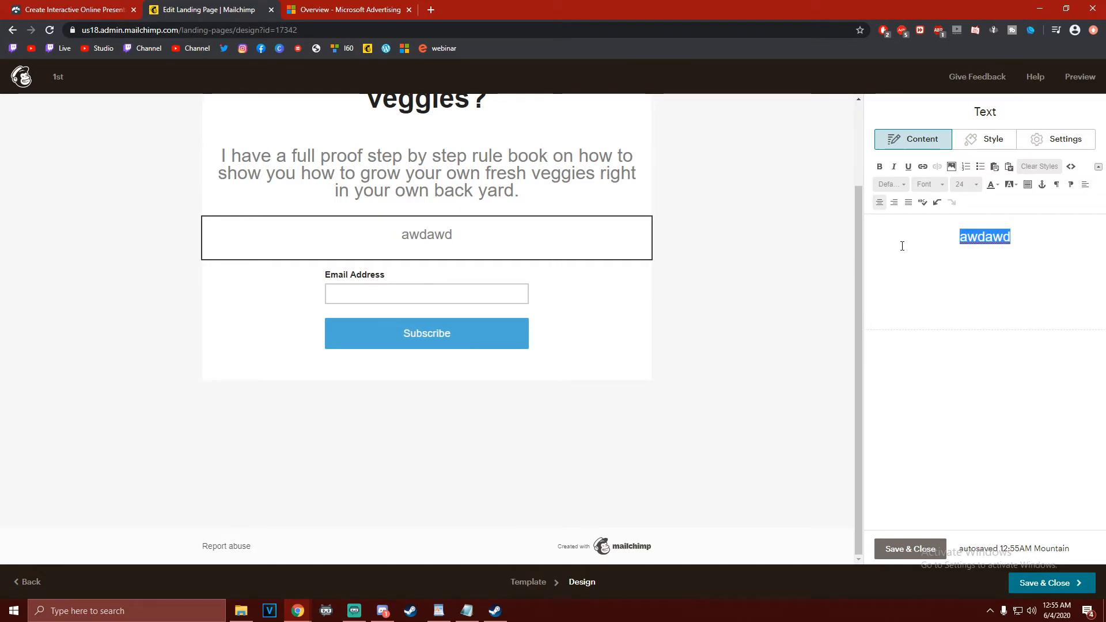
{"action": "key", "text": "BackSpace"}
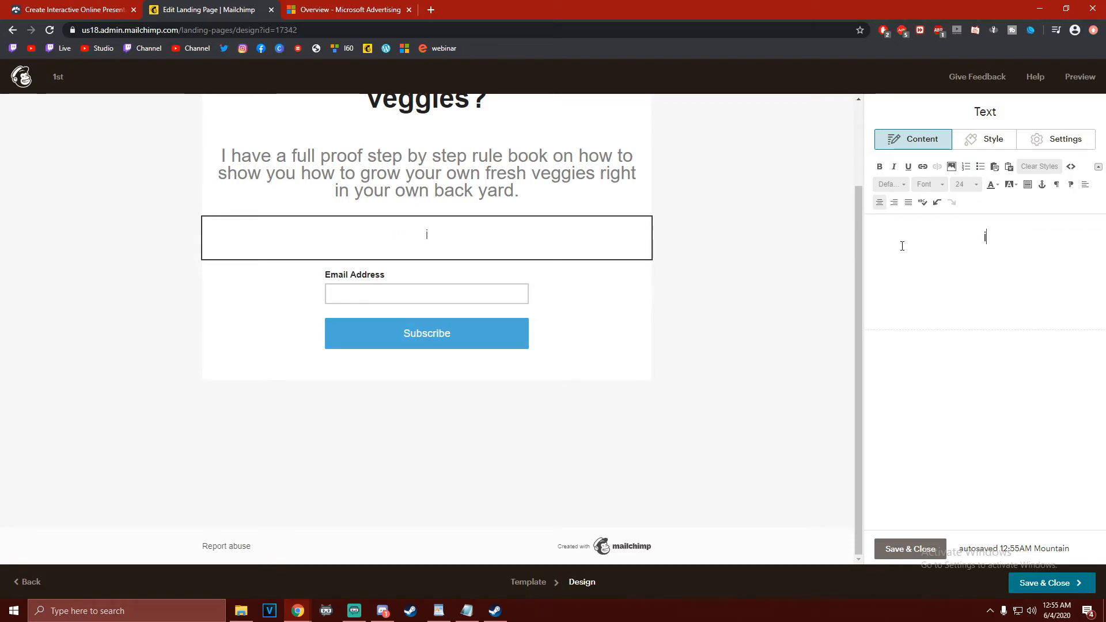
{"action": "type", "text": "If youo"}
{"action": "key", "text": "BackSpace"}
{"action": "type", "text": "are "}
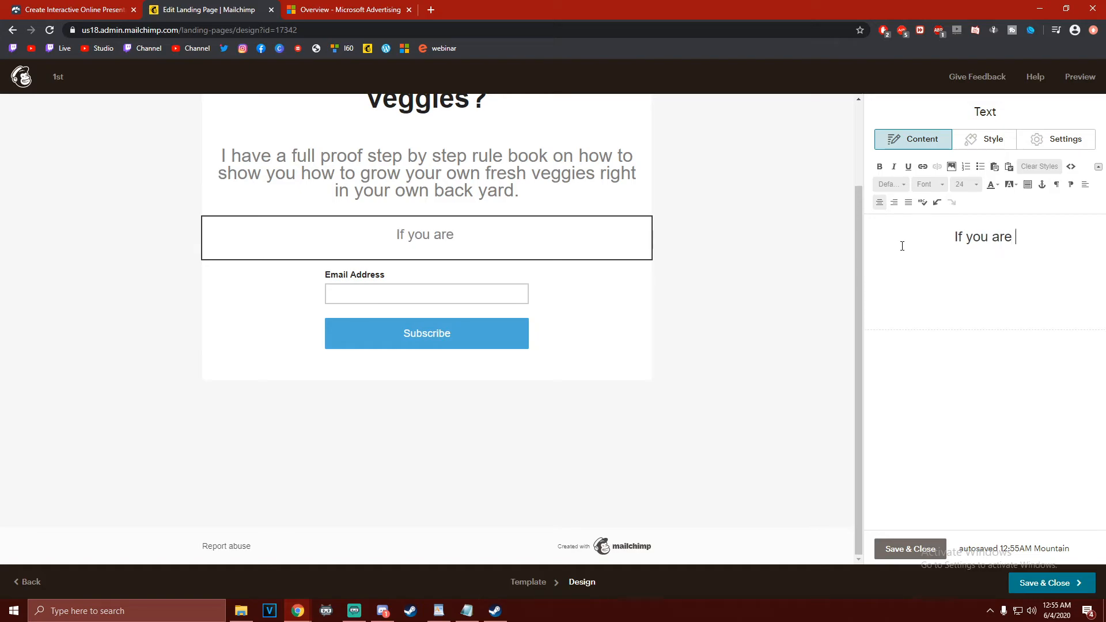
{"action": "type", "text": "ineterested "}
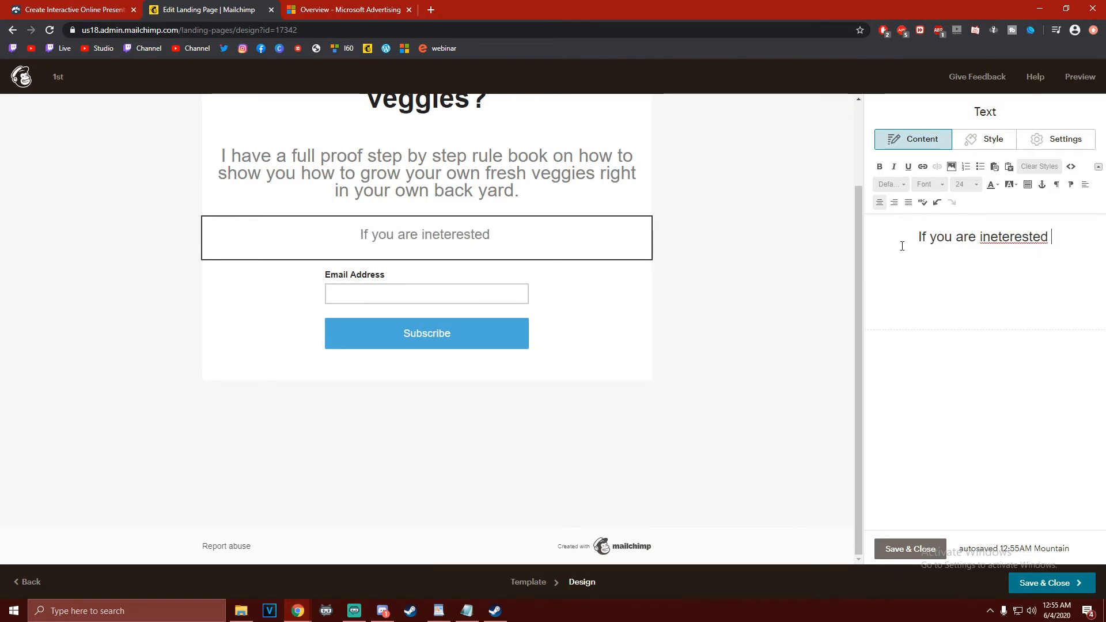
{"action": "type", "text": "in learning hwo"}
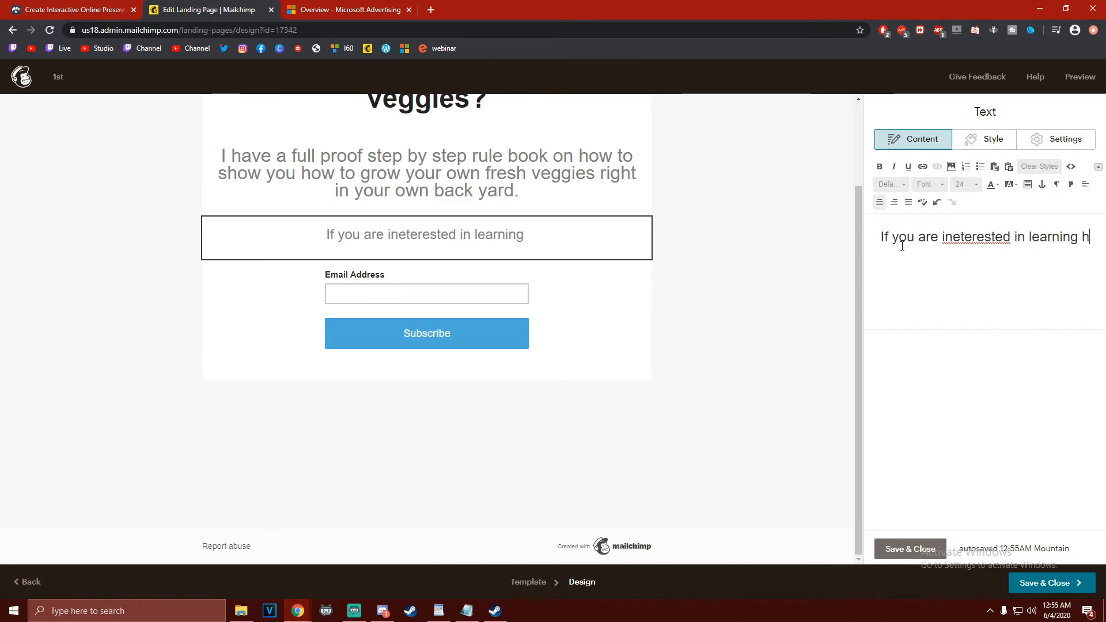
{"action": "key", "text": "BackSpace"}
{"action": "key", "text": "BackSpace"}
{"action": "type", "text": "ow, please "}
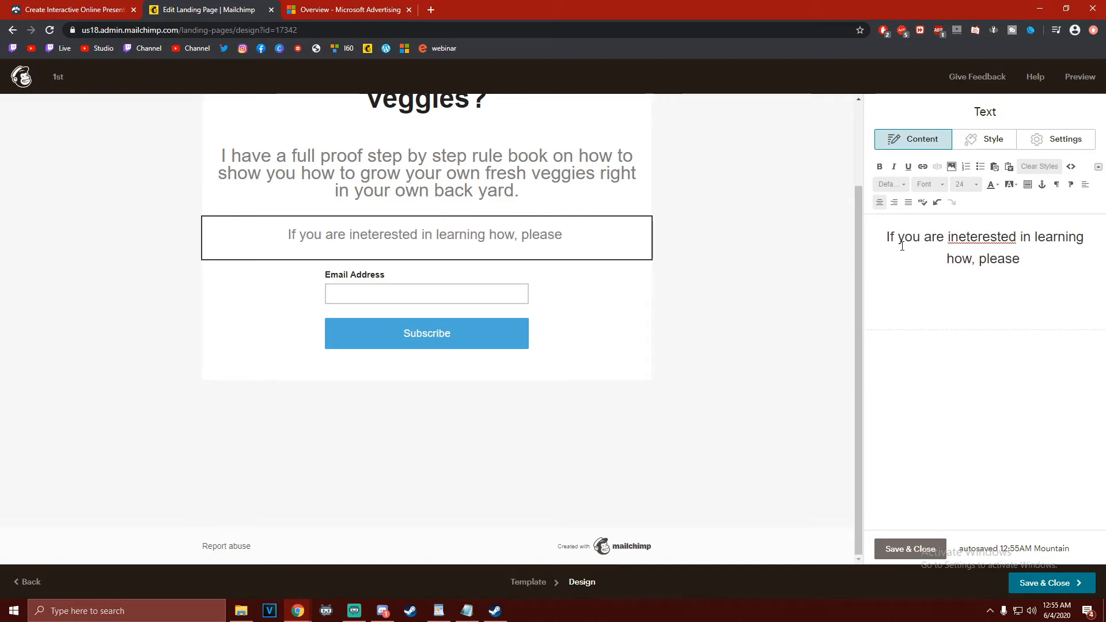
{"action": "type", "text": "signm up"}
Continue the sentence with "sign up with your Email below and i will be sure to send you the rule book"
{"action": "key", "text": "BackSpace"}
{"action": "key", "text": "BackSpace"}
{"action": "key", "text": "BackSpace"}
{"action": "key", "text": "BackSpace"}
{"action": "key", "text": "BackSpace"}
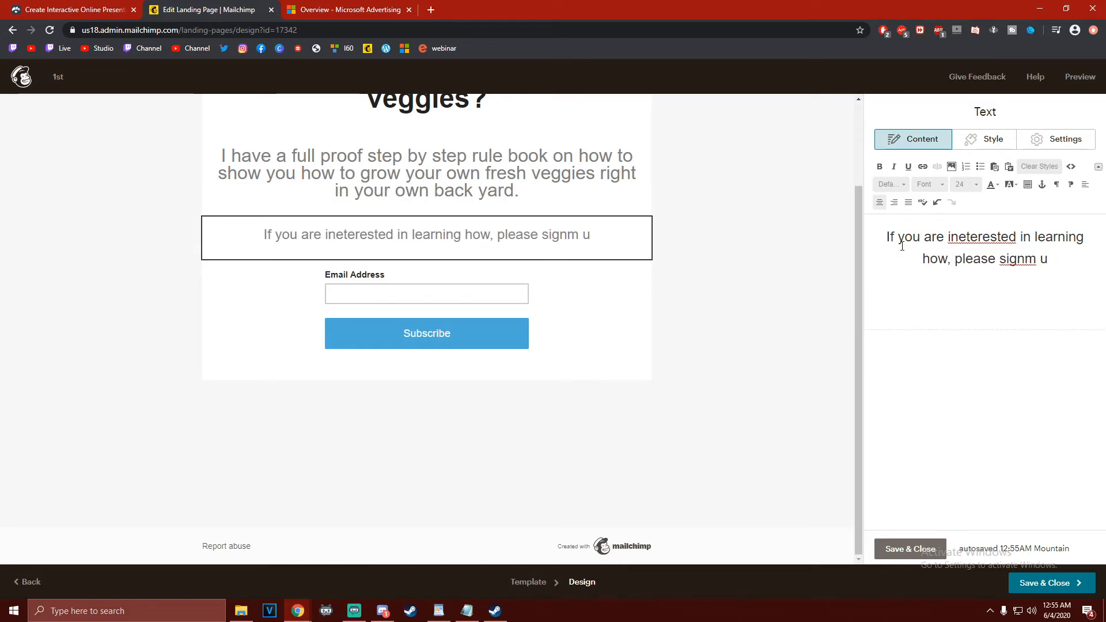
{"action": "type", "text": "up with"}
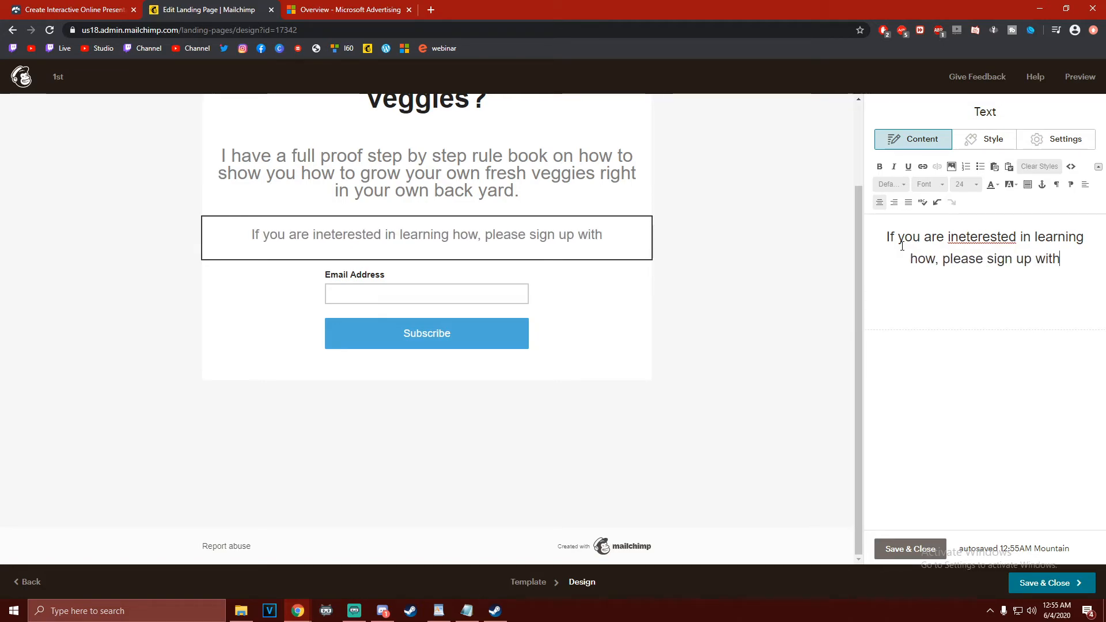
{"action": "type", "text": " your Emai"}
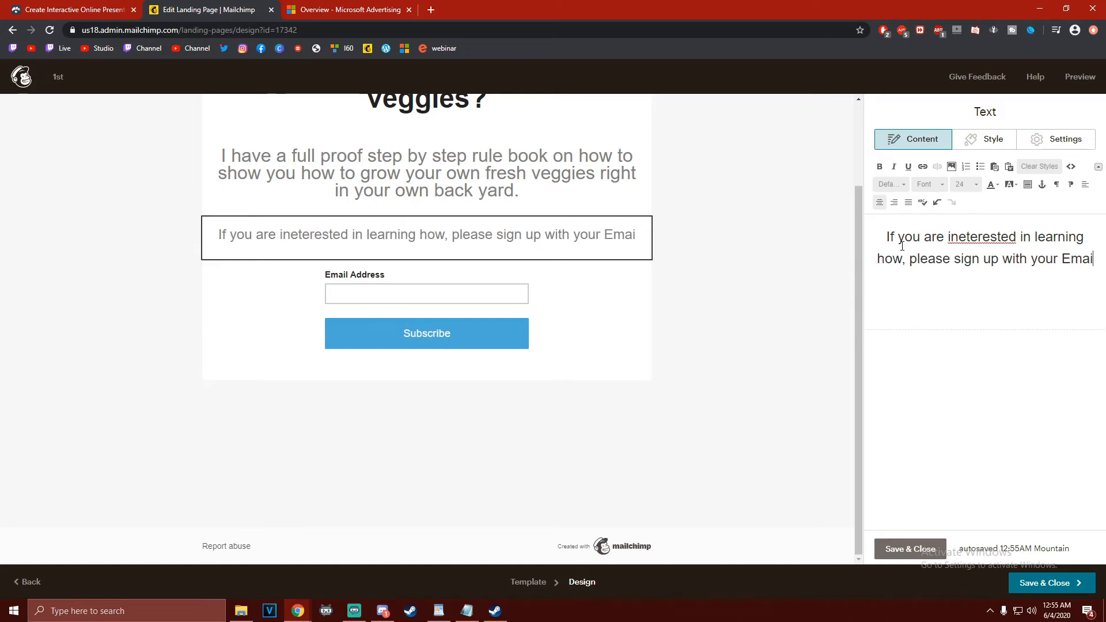
{"action": "type", "text": "l below and i will "}
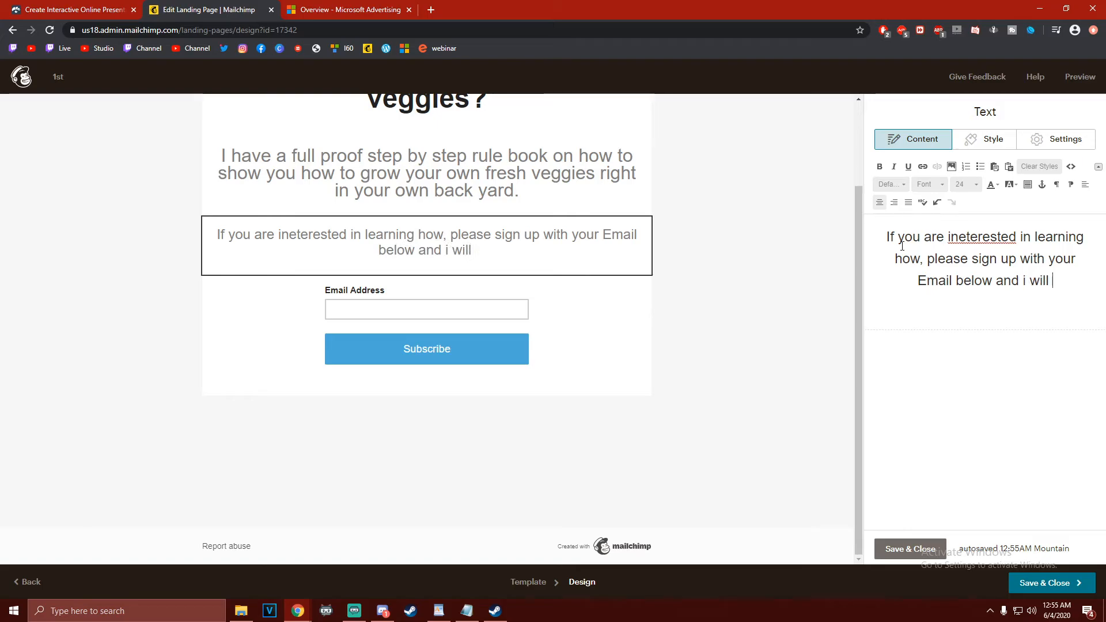
{"action": "type", "text": "be sure to send you the "}
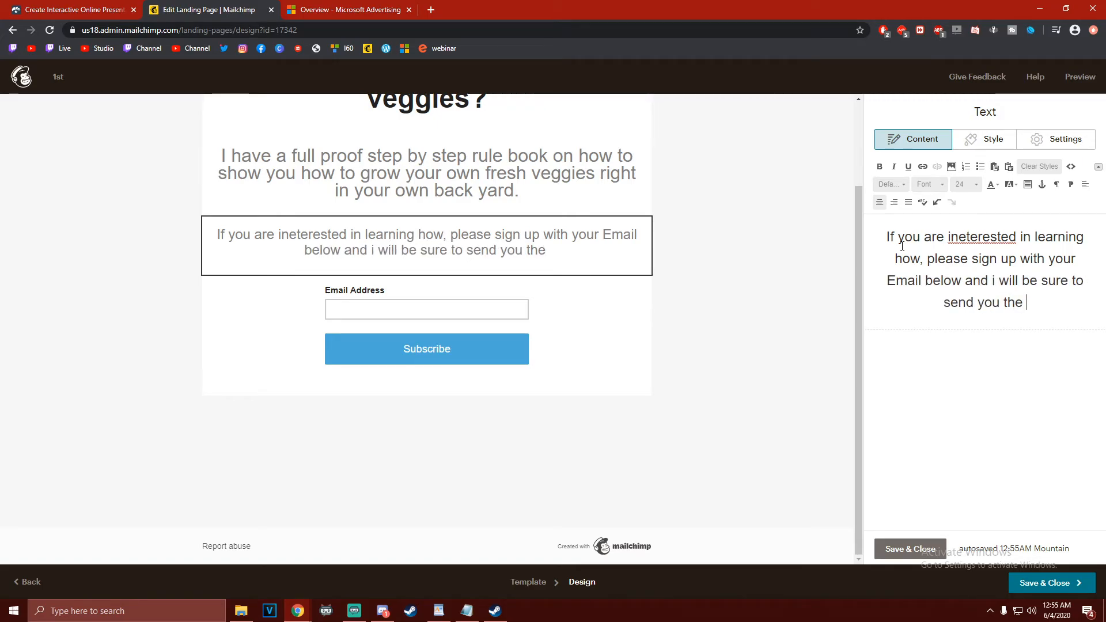
{"action": "type", "text": "rule book"}
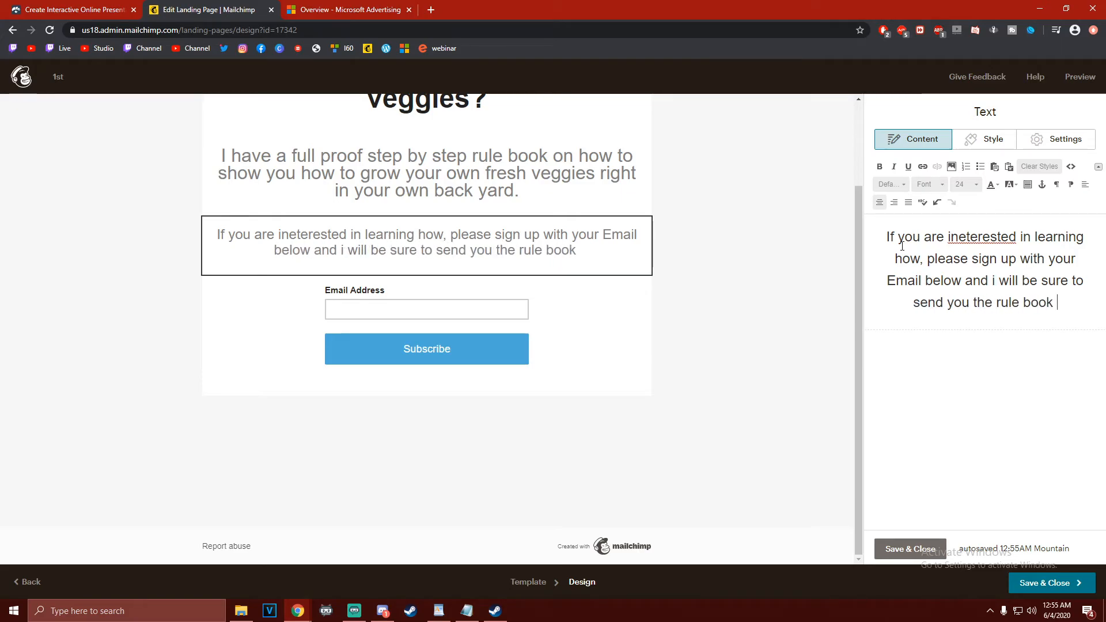
Correct the misspelled word to "interested" and capitalise the "I" before "will"
{"action": "right_click", "coordinate": [1006, 239]}
{"action": "left_click", "coordinate": [1007, 246]}
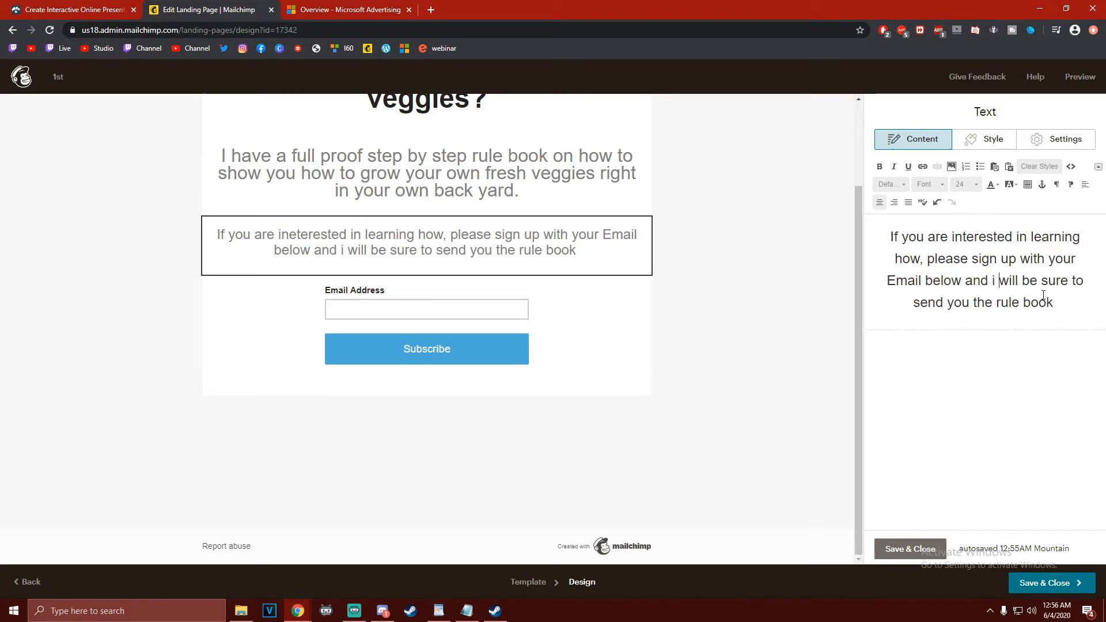
{"action": "key", "text": "BackSpace"}
{"action": "type", "text": "I"}
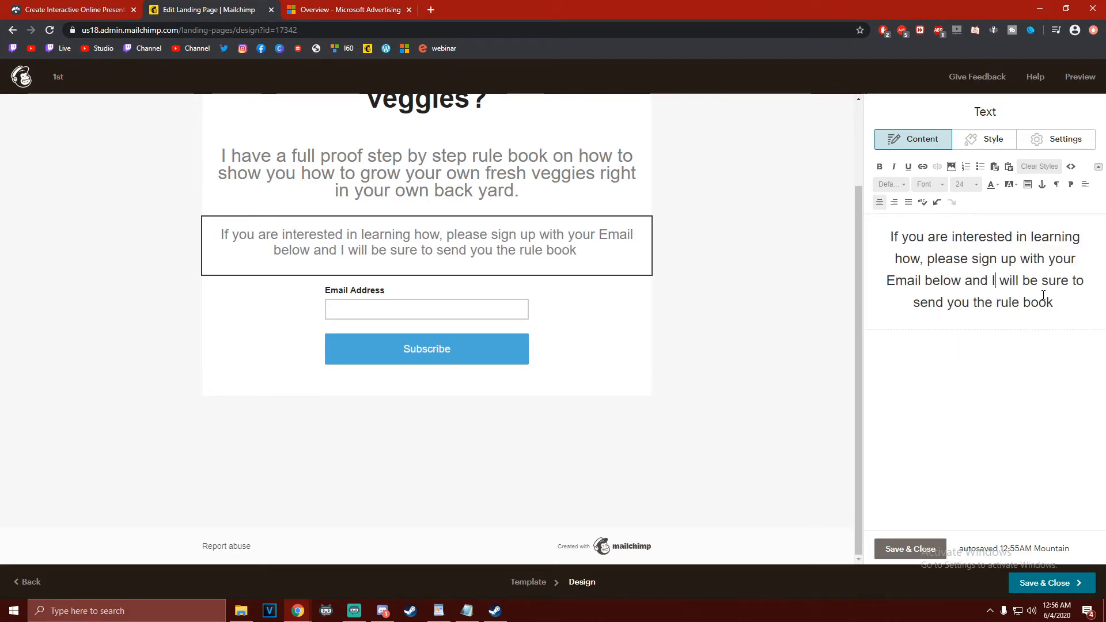
End the signup invitation after "rule book" with "and much more."
{"action": "left_click", "coordinate": [1077, 322]}
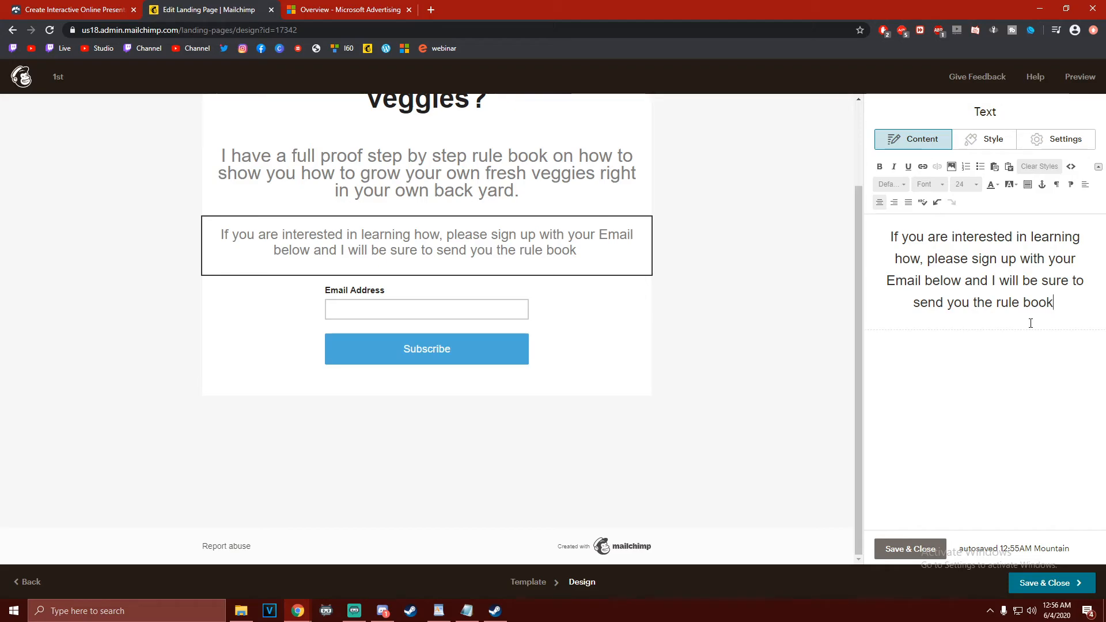
{"action": "type", "text": "and much more"}
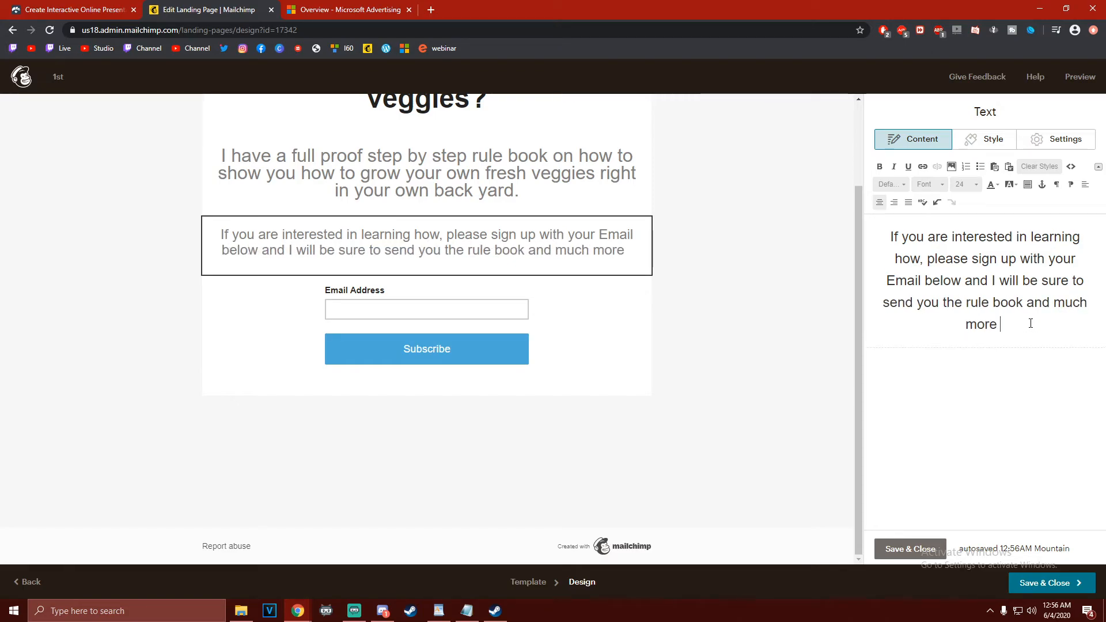
{"action": "type", "text": "then you"}
{"action": "key", "text": "BackSpace"}
{"action": "key", "text": "BackSpace"}
{"action": "key", "text": "BackSpace"}
{"action": "key", "text": "BackSpace"}
{"action": "key", "text": "BackSpace"}
{"action": "key", "text": "BackSpace"}
{"action": "key", "text": "BackSpace"}
{"action": "key", "text": "BackSpace"}
{"action": "key", "text": "BackSpace"}
{"action": "key", "text": "BackSpace"}
{"action": "key", "text": "BackSpace"}
{"action": "key", "text": "BackSpace"}
{"action": "key", "text": "BackSpace"}
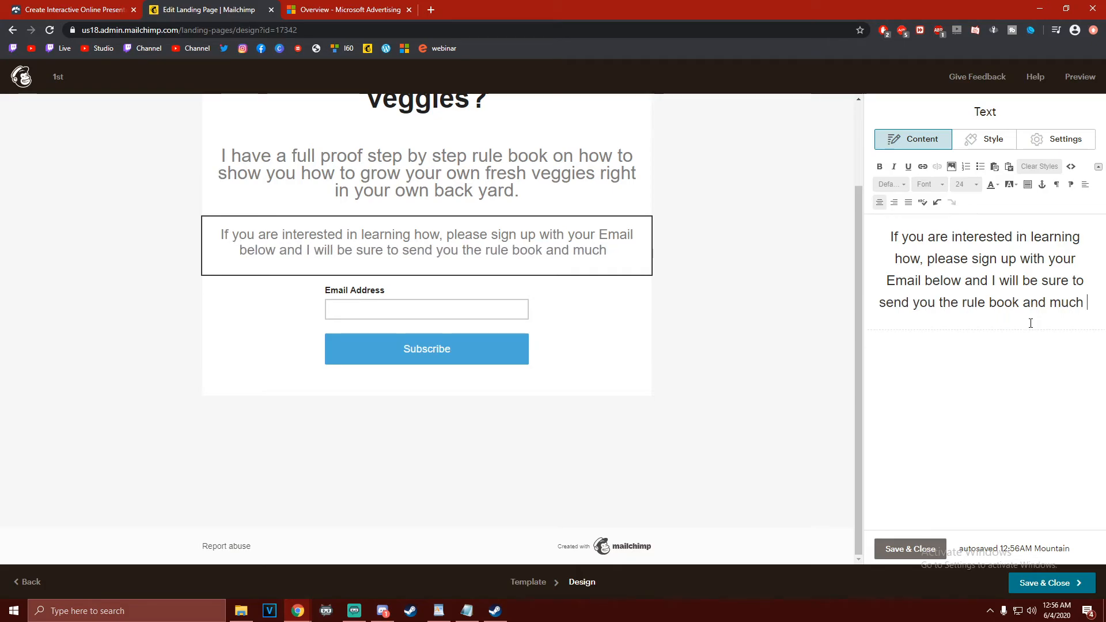
{"action": "type", "text": "more"}
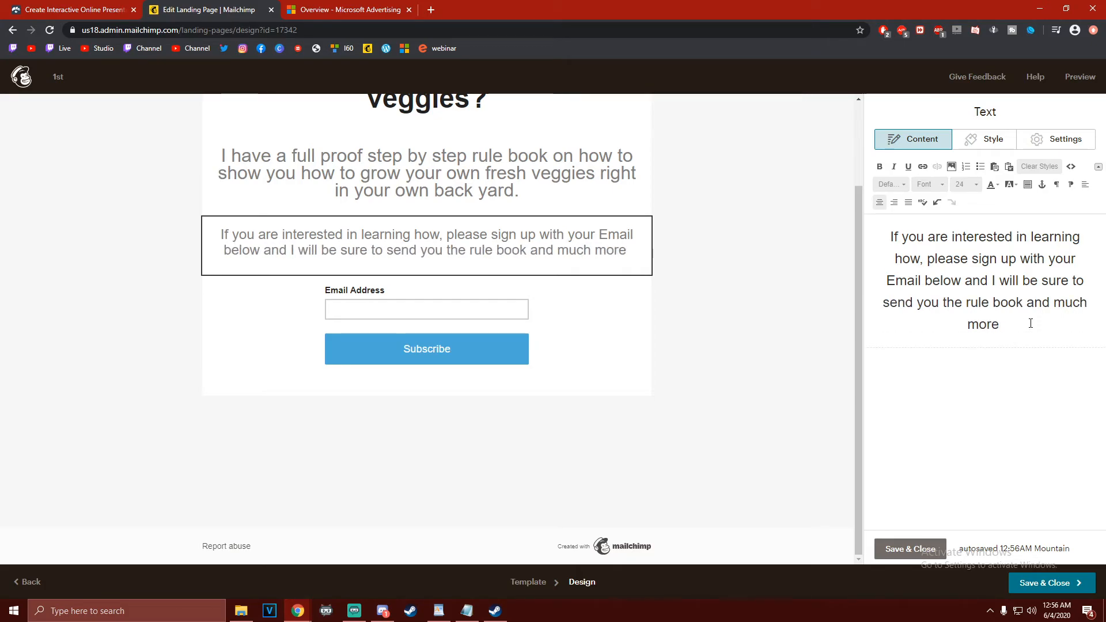
{"action": "type", "text": "."}
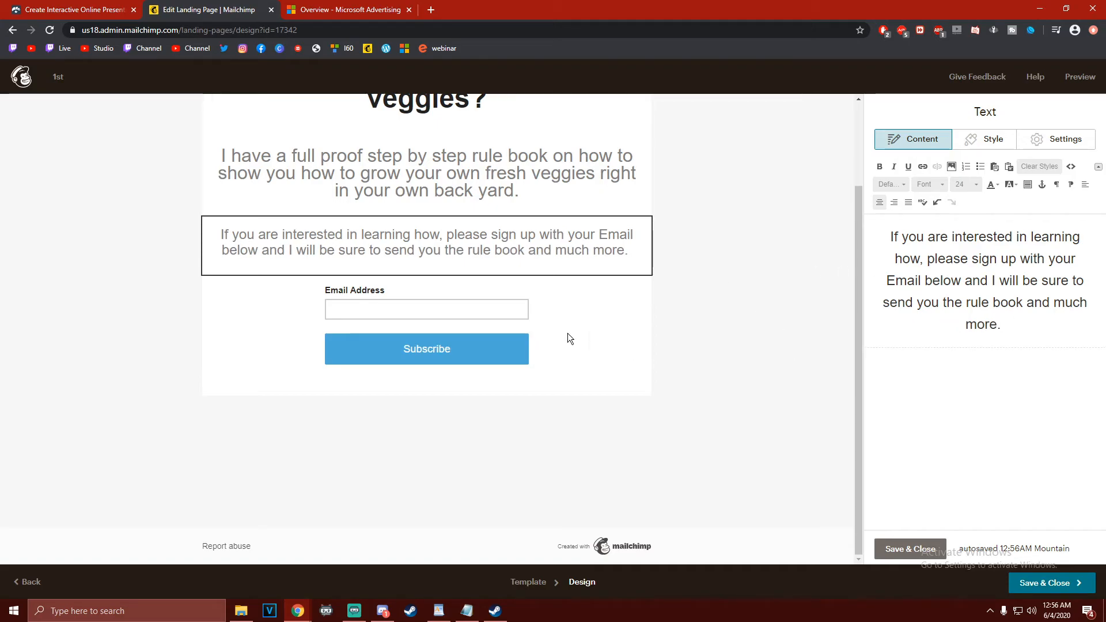
Set the landing page's outer background colour to the pale yellow #dfddb5
{"action": "scroll", "coordinate": [775, 228], "scroll_direction": "up", "scroll_amount": 2}
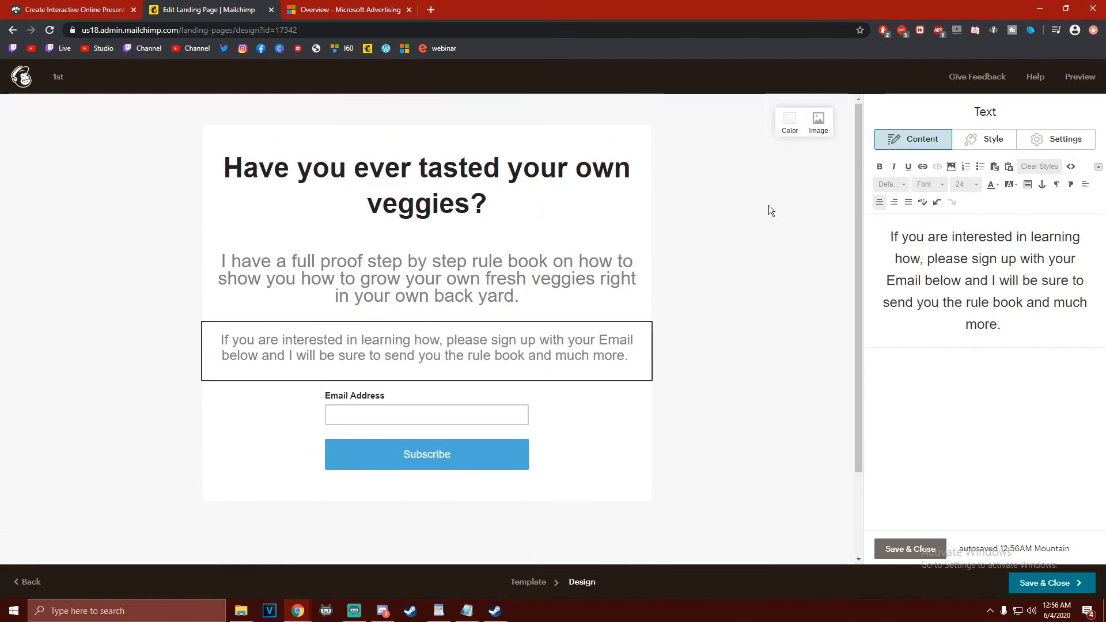
{"action": "left_click", "coordinate": [791, 120]}
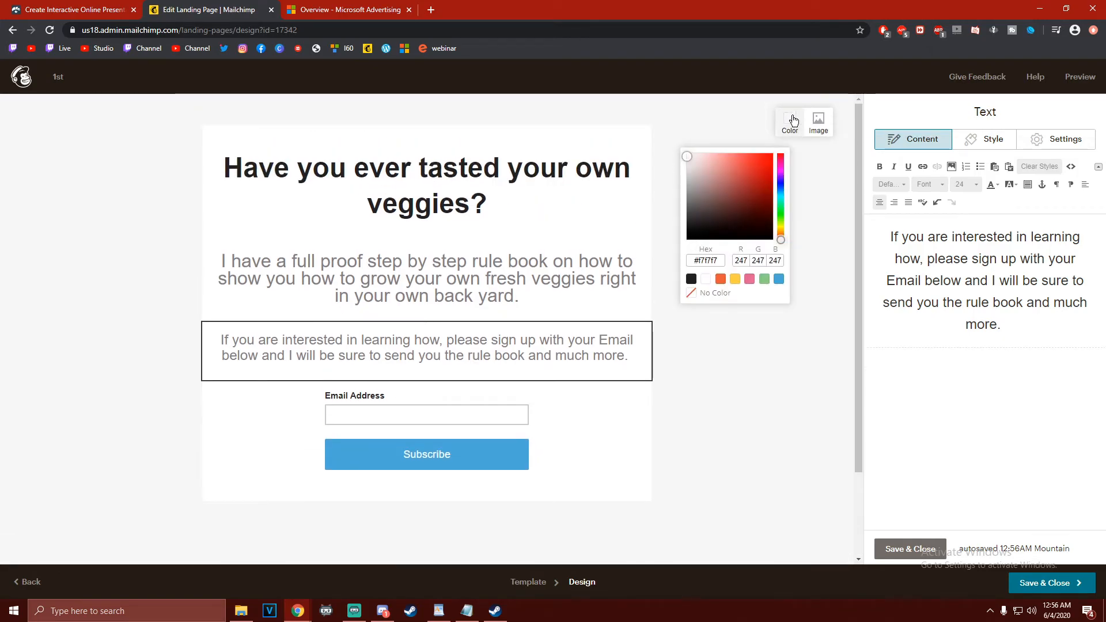
{"action": "left_click", "coordinate": [781, 229]}
{"action": "left_click_drag", "start_coordinate": [781, 229], "coordinate": [779, 229]}
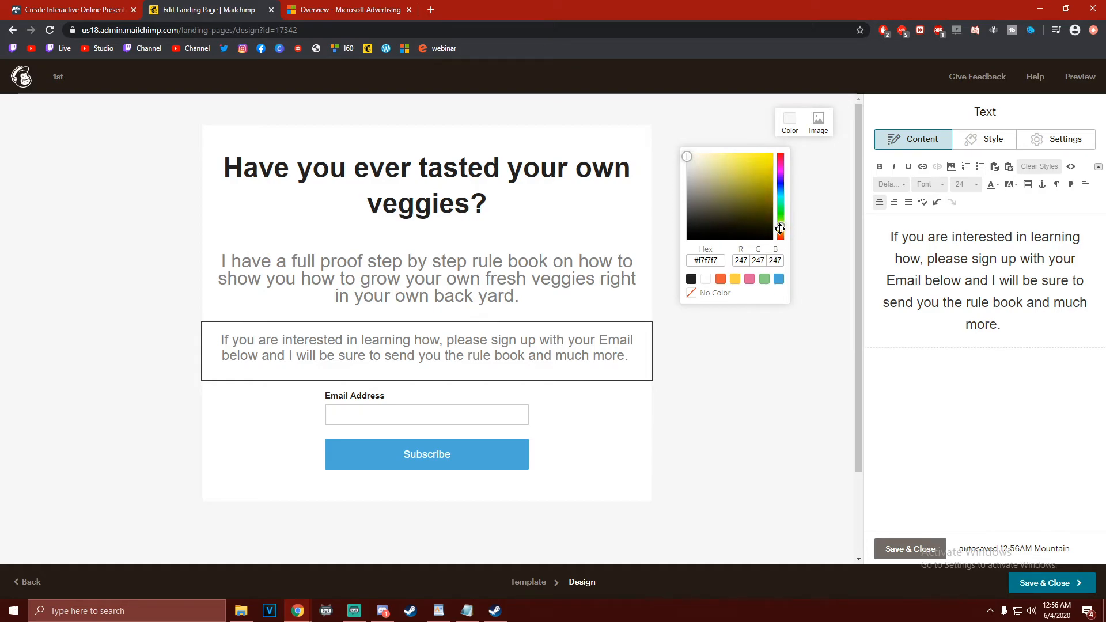
{"action": "left_click_drag", "start_coordinate": [726, 185], "coordinate": [703, 164]}
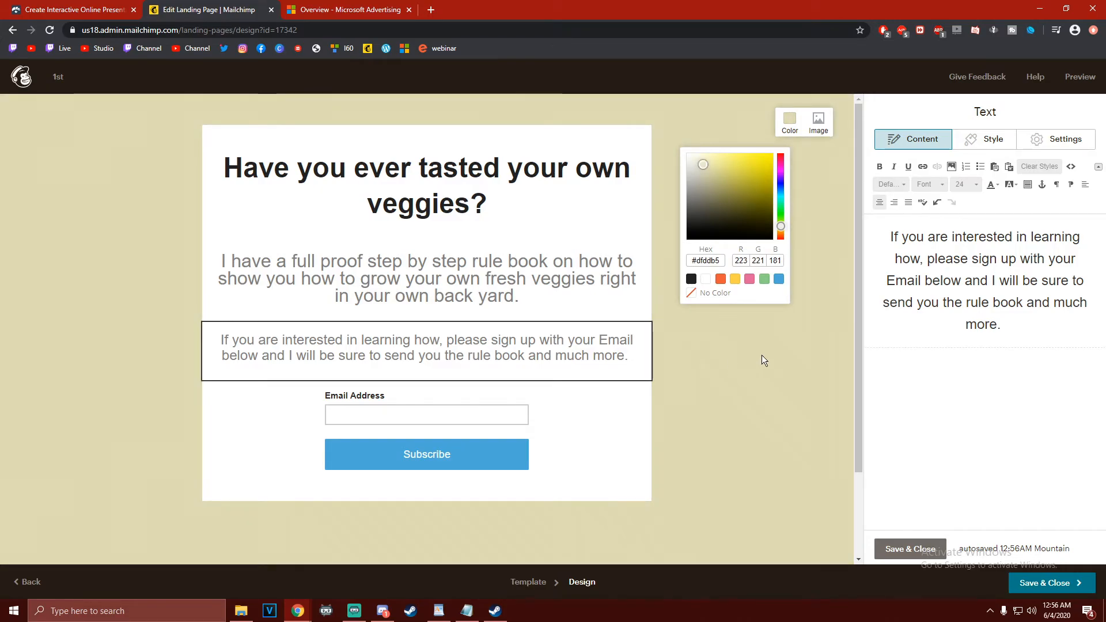
{"action": "left_click", "coordinate": [744, 372]}
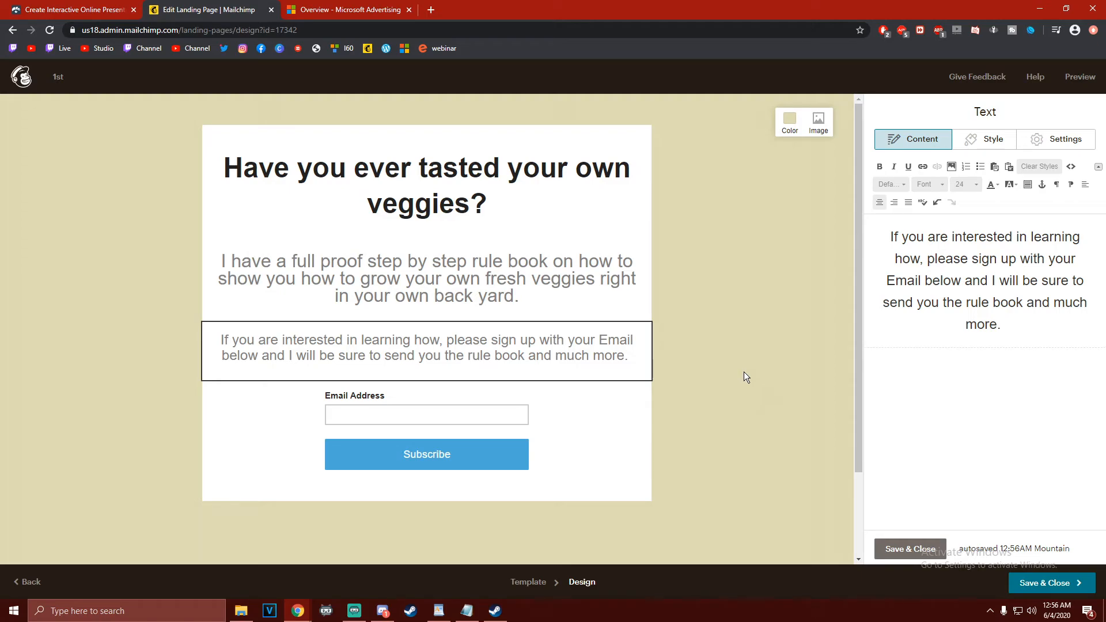
Open the signup form block for editing and set its button text to "Sign Up"
{"action": "mouse_move", "coordinate": [350, 407]}
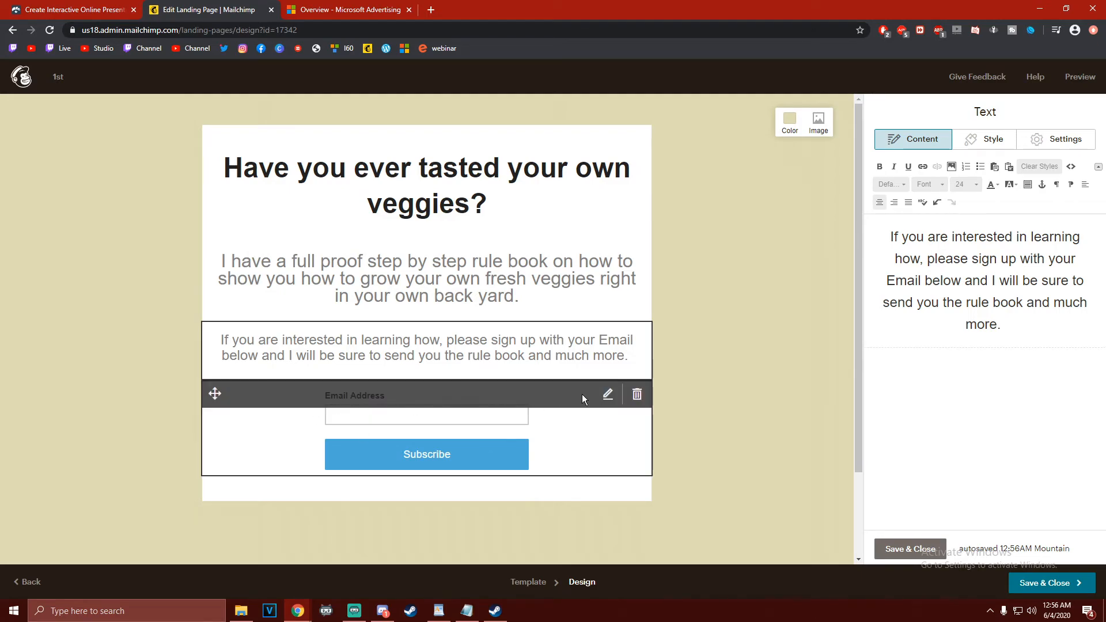
{"action": "left_click", "coordinate": [609, 395]}
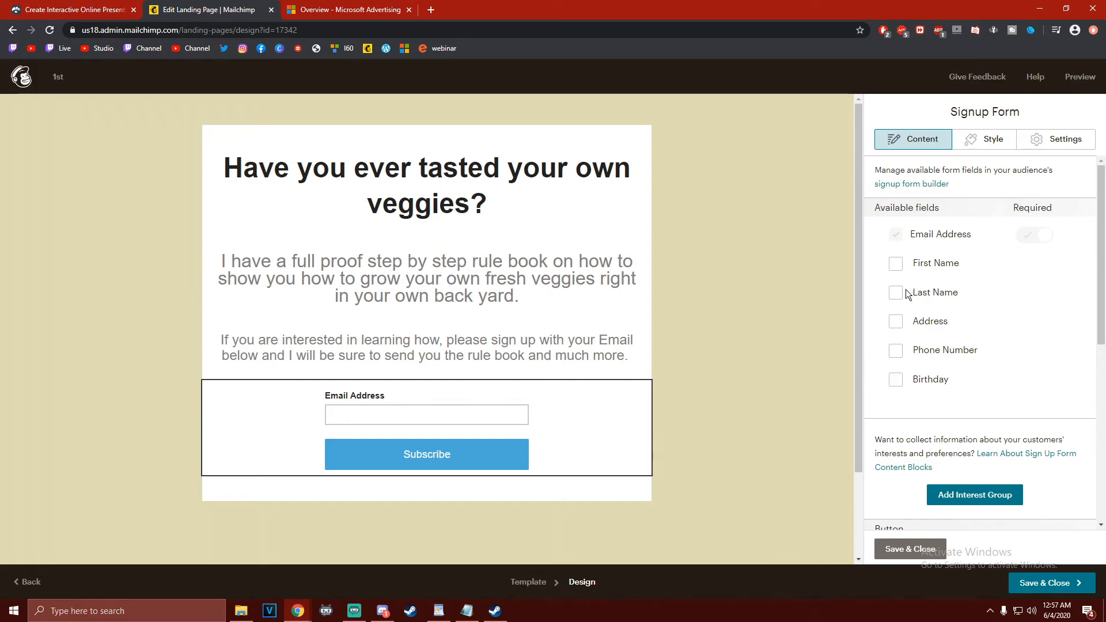
{"action": "mouse_move", "coordinate": [842, 305]}
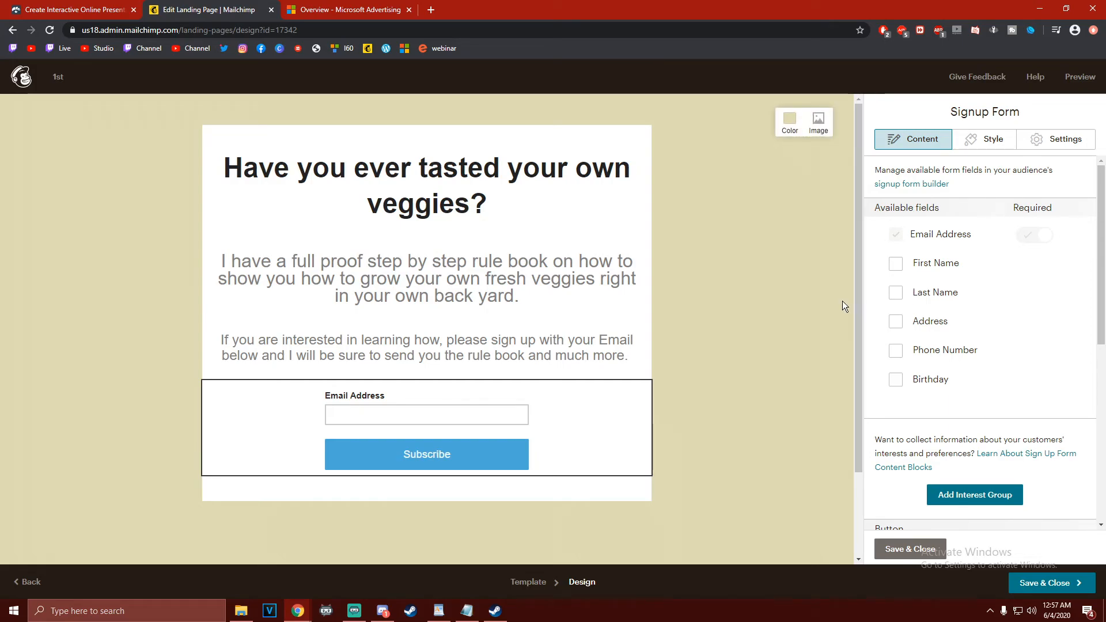
{"action": "scroll", "coordinate": [911, 306], "scroll_direction": "down", "scroll_amount": 5}
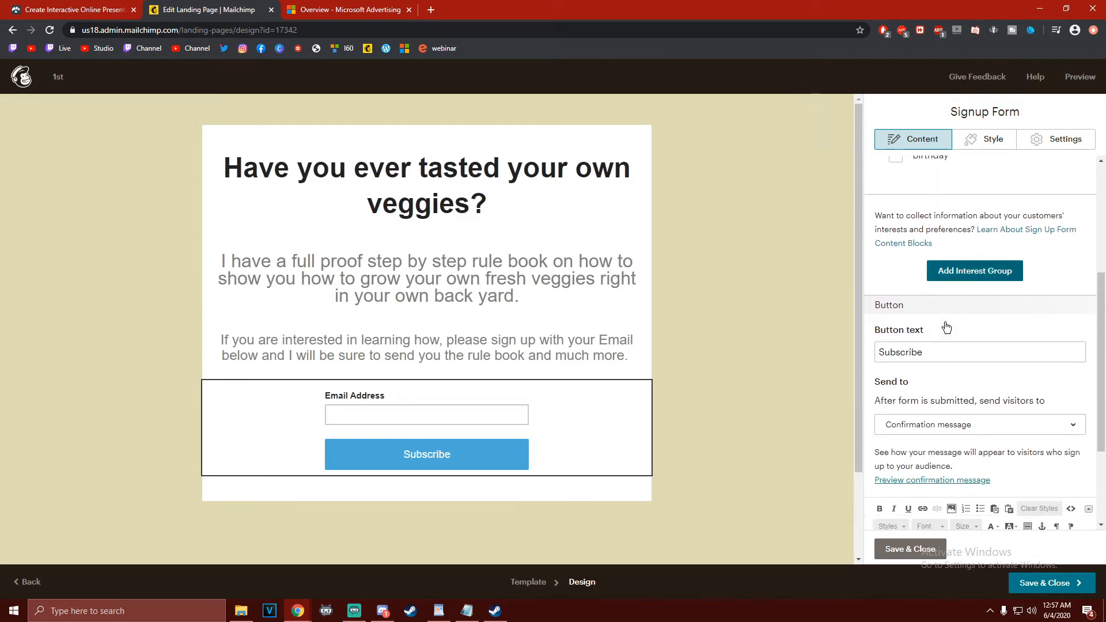
{"action": "double_click", "coordinate": [961, 285]}
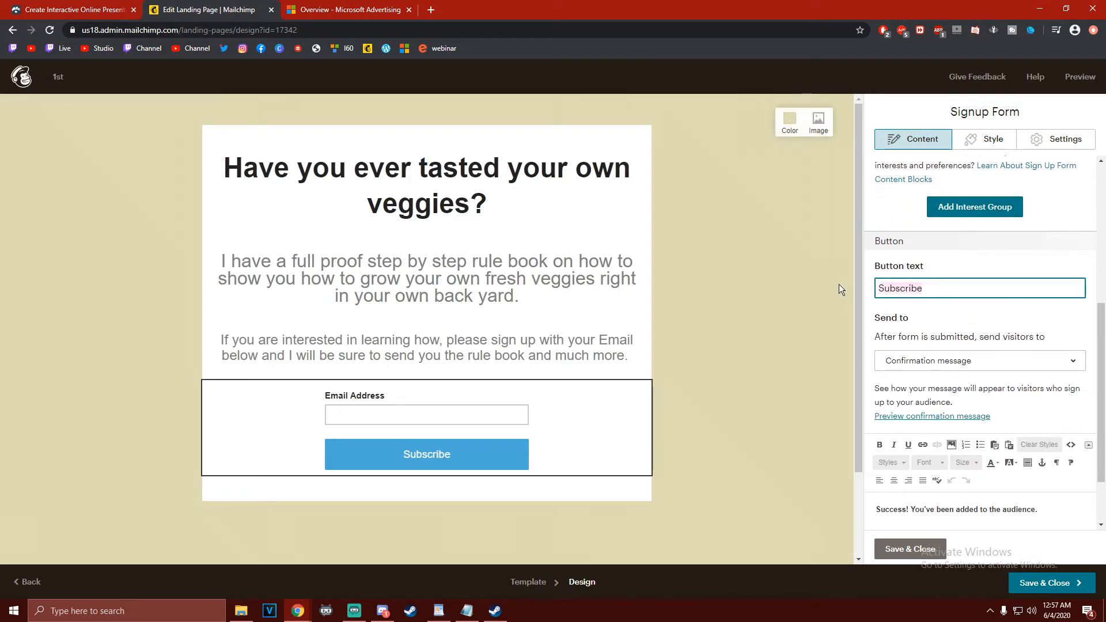
{"action": "key", "text": "BackSpace"}
{"action": "type", "text": "Sign up"}
{"action": "key", "text": "BackSpace"}
{"action": "key", "text": "BackSpace"}
{"action": "type", "text": "Up"}
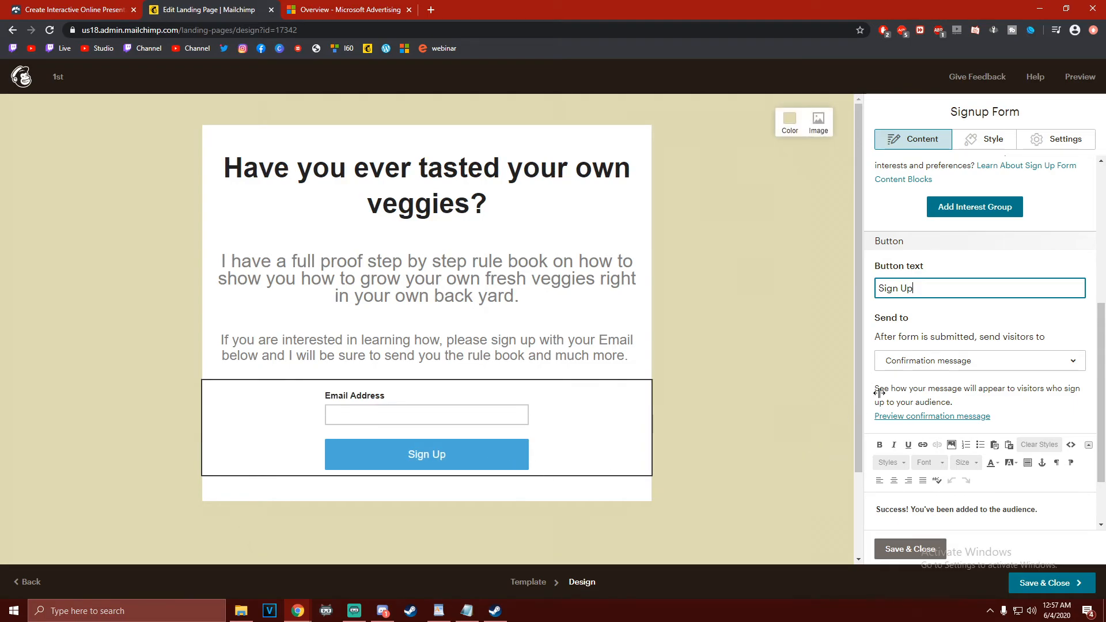
Review the signup form's available fields, button settings and confirmation message
{"action": "scroll", "coordinate": [997, 336], "scroll_direction": "down", "scroll_amount": 1}
{"action": "scroll", "coordinate": [994, 349], "scroll_direction": "up", "scroll_amount": 3}
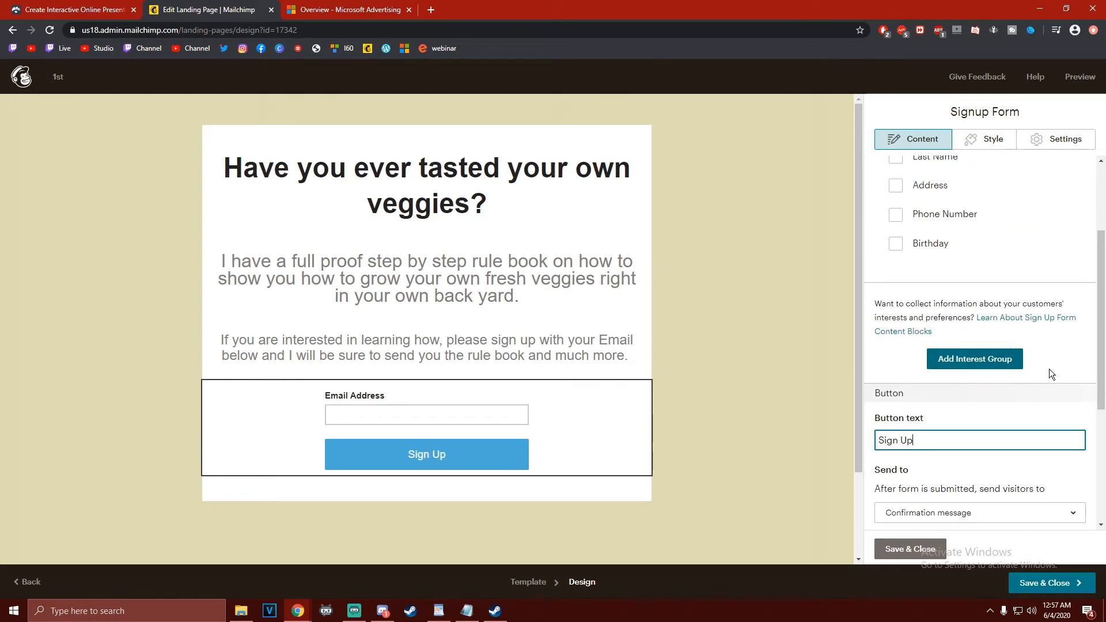
{"action": "scroll", "coordinate": [1057, 377], "scroll_direction": "down", "scroll_amount": 1}
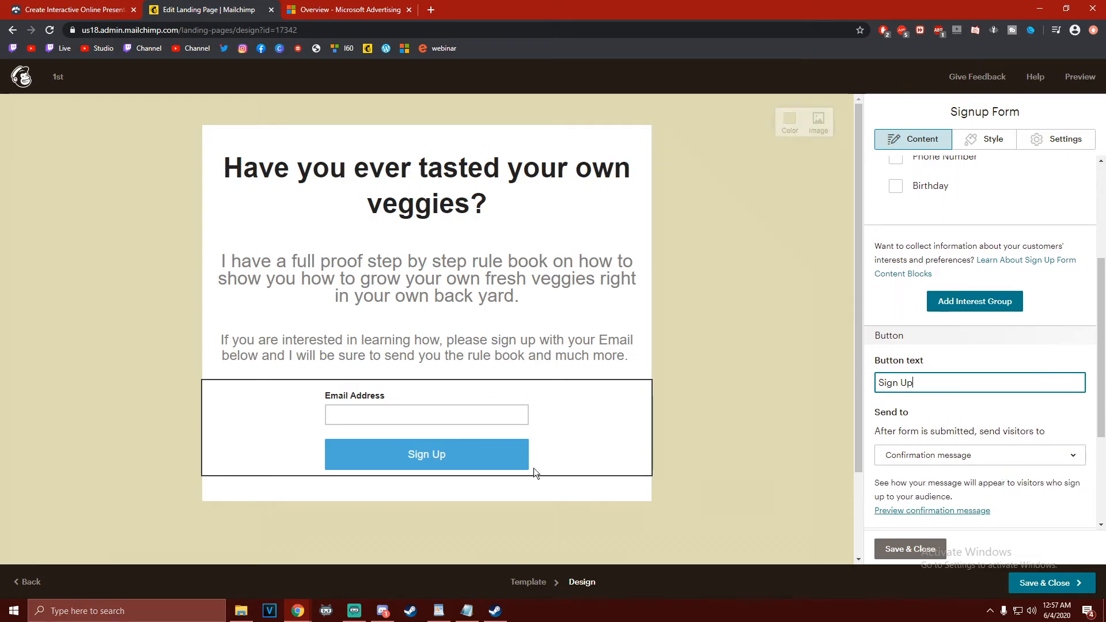
{"action": "scroll", "coordinate": [946, 371], "scroll_direction": "up", "scroll_amount": 3}
{"action": "scroll", "coordinate": [946, 371], "scroll_direction": "down", "scroll_amount": 3}
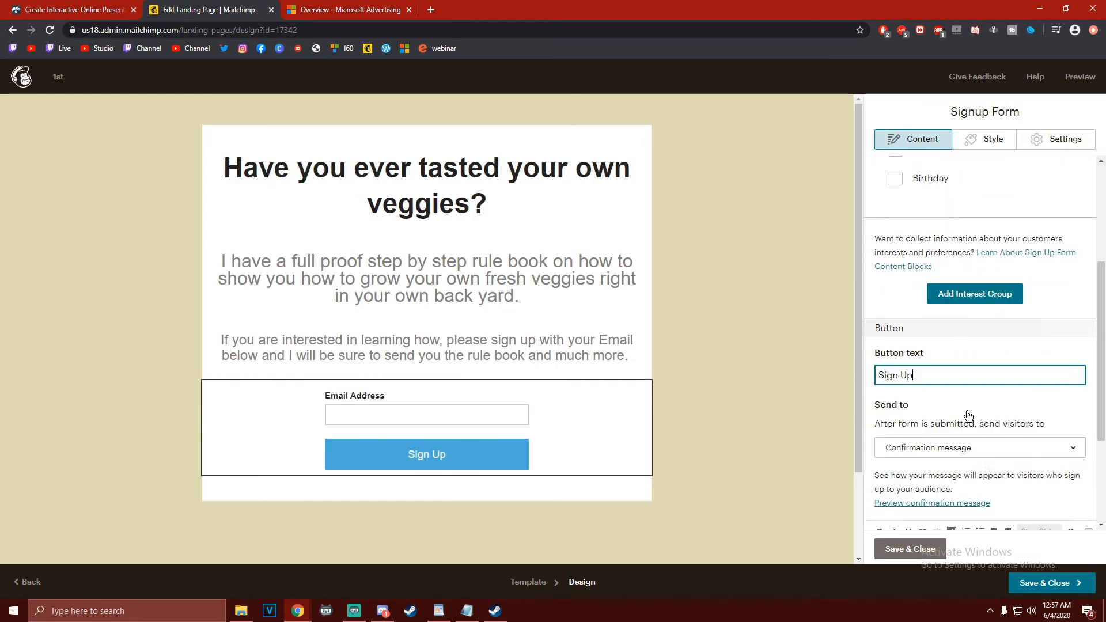
{"action": "scroll", "coordinate": [967, 416], "scroll_direction": "down", "scroll_amount": 1}
{"action": "scroll", "coordinate": [958, 363], "scroll_direction": "down", "scroll_amount": 2}
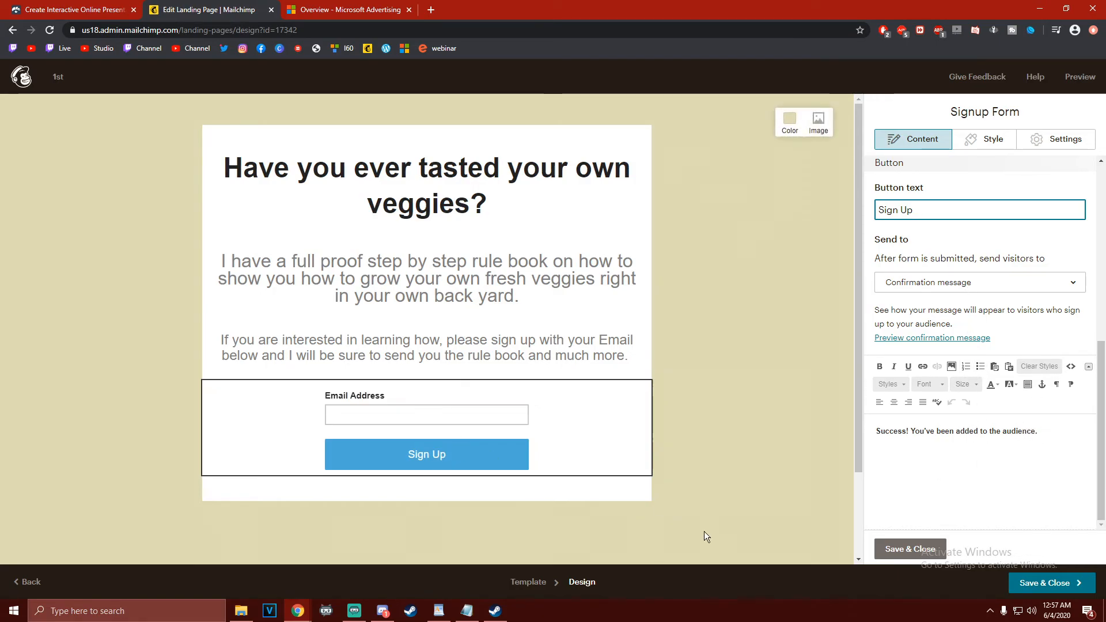
{"action": "left_click_drag", "start_coordinate": [1048, 435], "coordinate": [874, 433]}
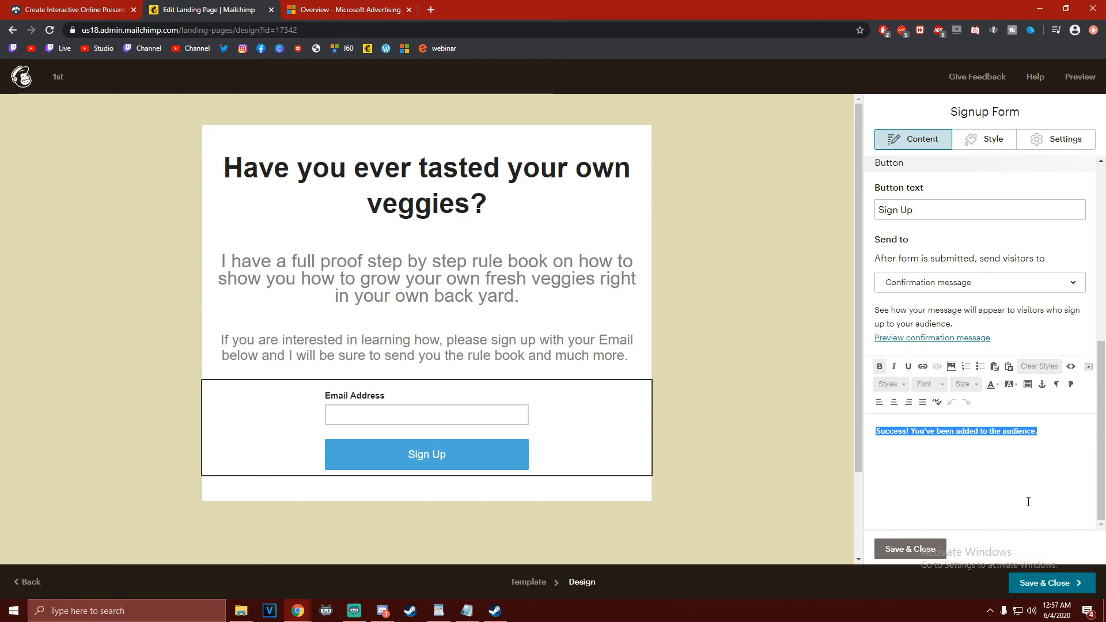
{"action": "scroll", "coordinate": [1013, 492], "scroll_direction": "up", "scroll_amount": 3}
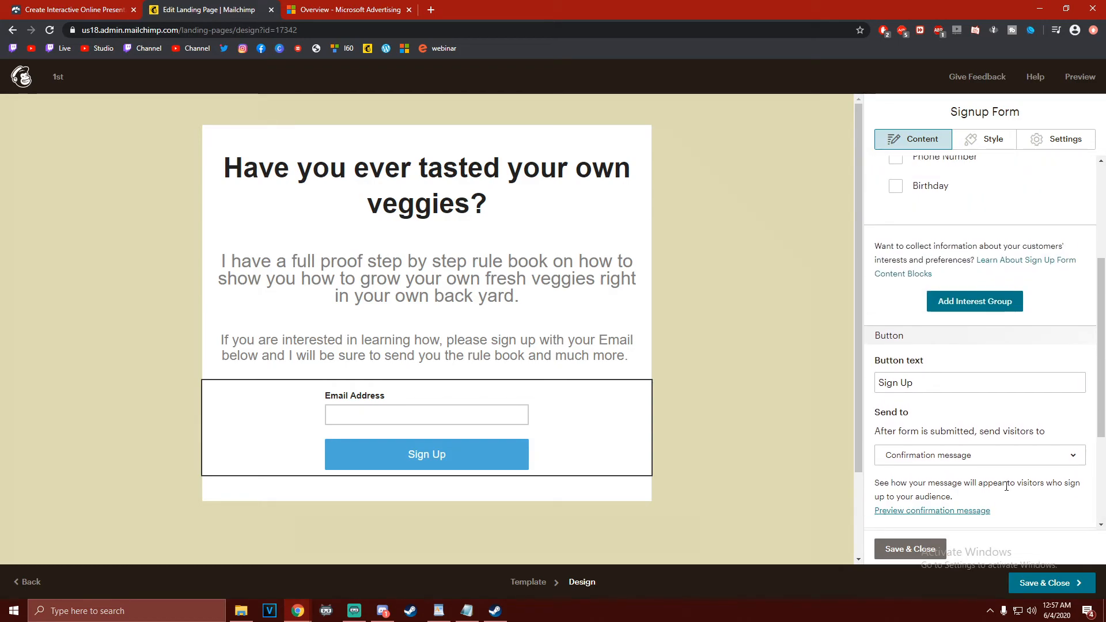
{"action": "scroll", "coordinate": [985, 438], "scroll_direction": "up", "scroll_amount": 3}
{"action": "scroll", "coordinate": [1031, 294], "scroll_direction": "down", "scroll_amount": 5}
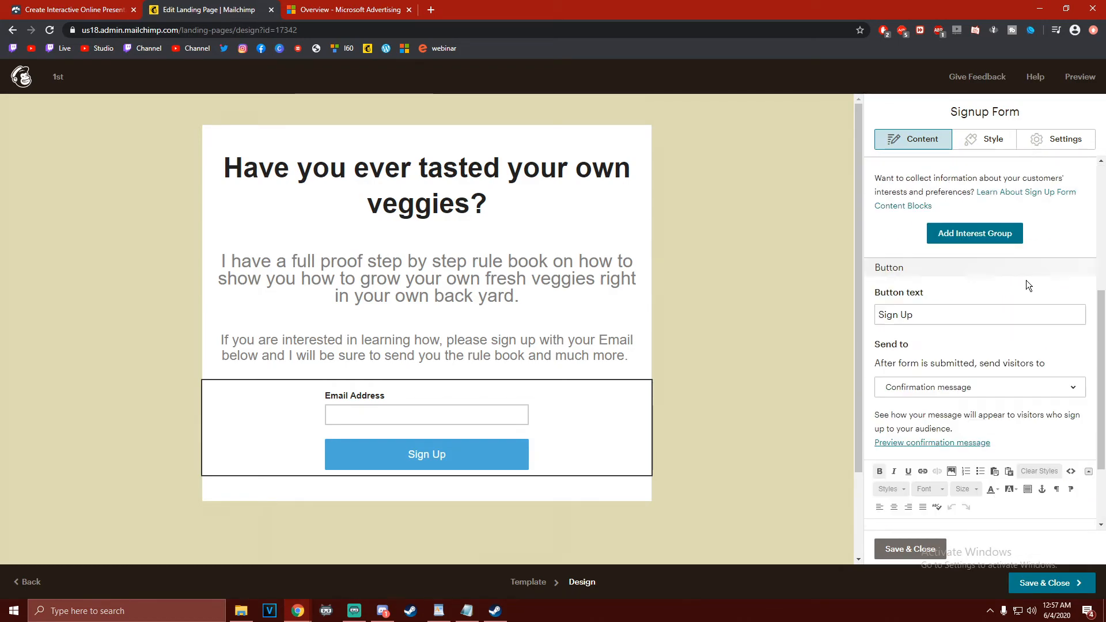
{"action": "scroll", "coordinate": [1028, 285], "scroll_direction": "down", "scroll_amount": 1}
Save and close the signup form block and the landing page design
{"action": "left_click", "coordinate": [904, 548]}
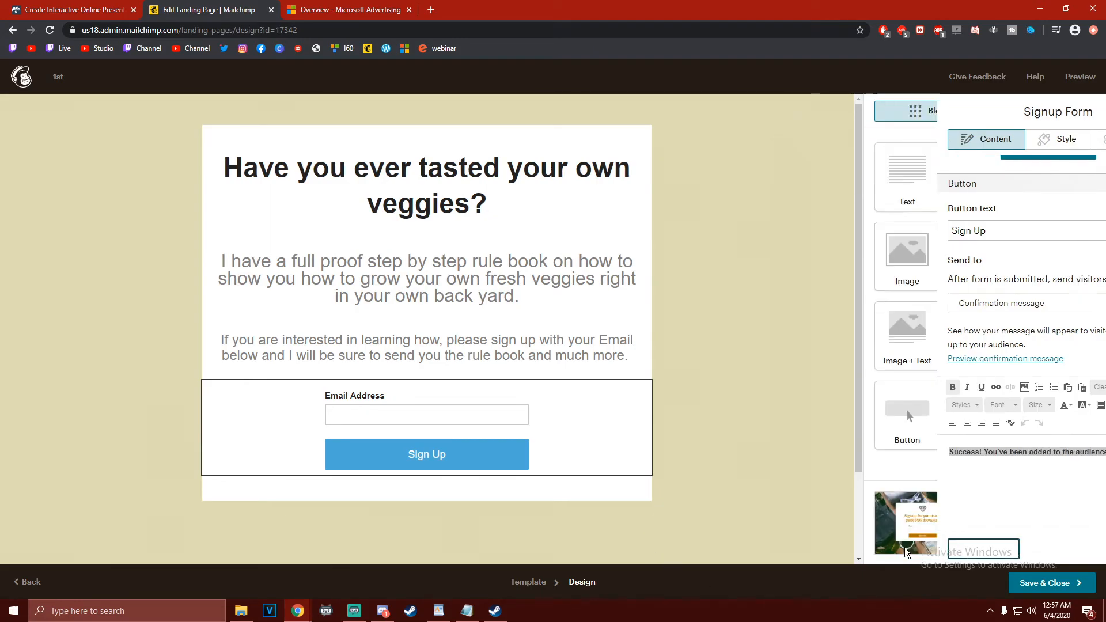
{"action": "left_click", "coordinate": [1049, 583]}
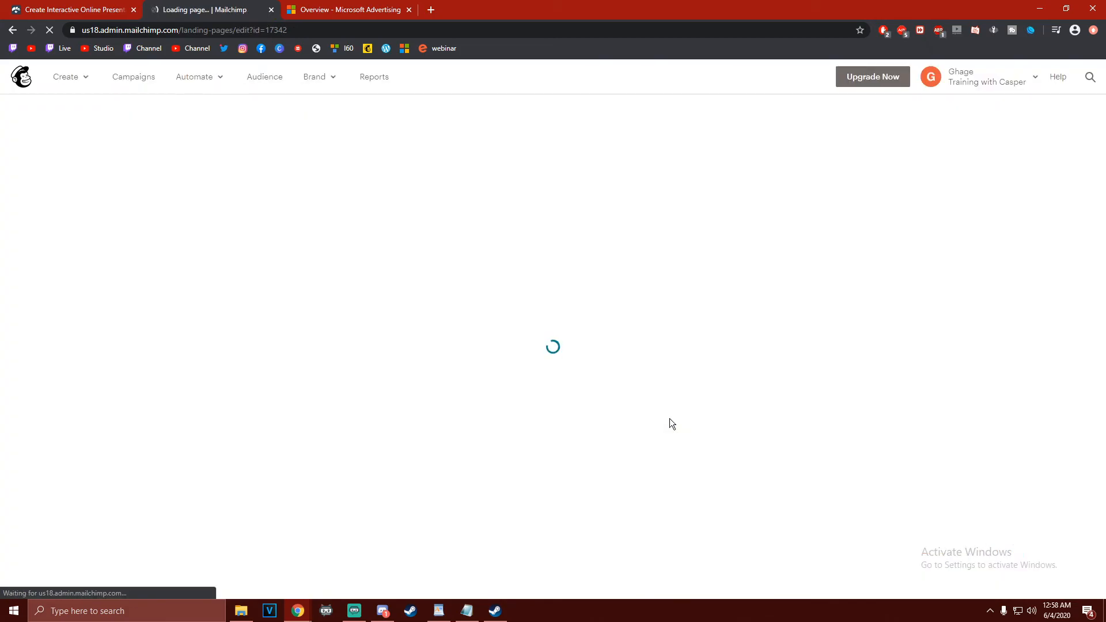
Preview the landing page in the desktop and mobile layouts, reading through the whole mobile version
{"action": "scroll", "coordinate": [572, 357], "scroll_direction": "down", "scroll_amount": 4}
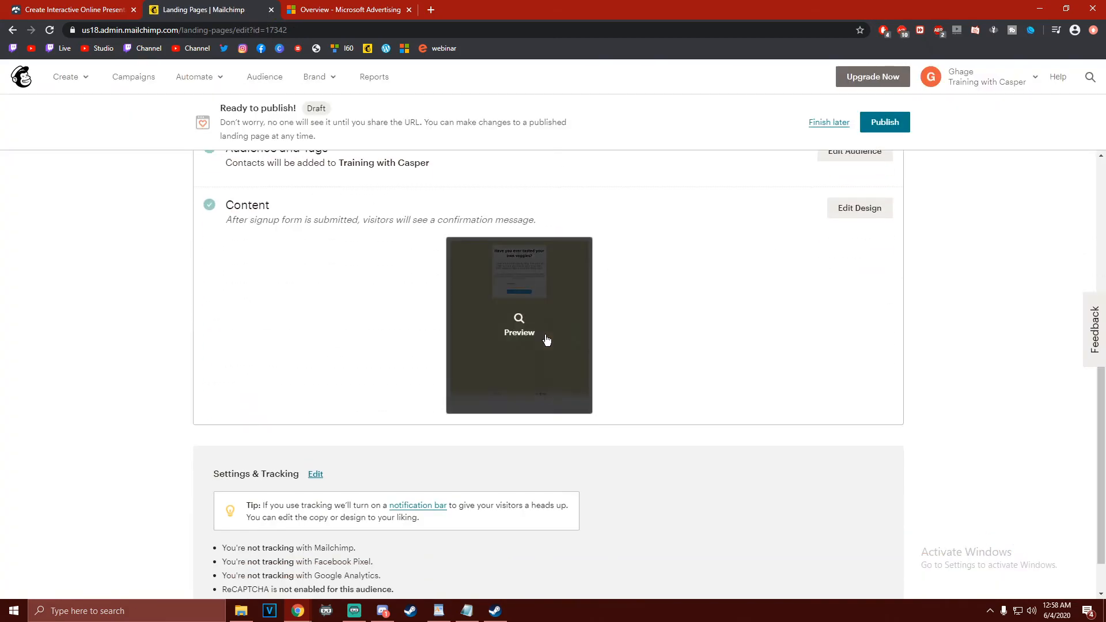
{"action": "scroll", "coordinate": [607, 369], "scroll_direction": "up", "scroll_amount": 1}
{"action": "left_click", "coordinate": [550, 375]}
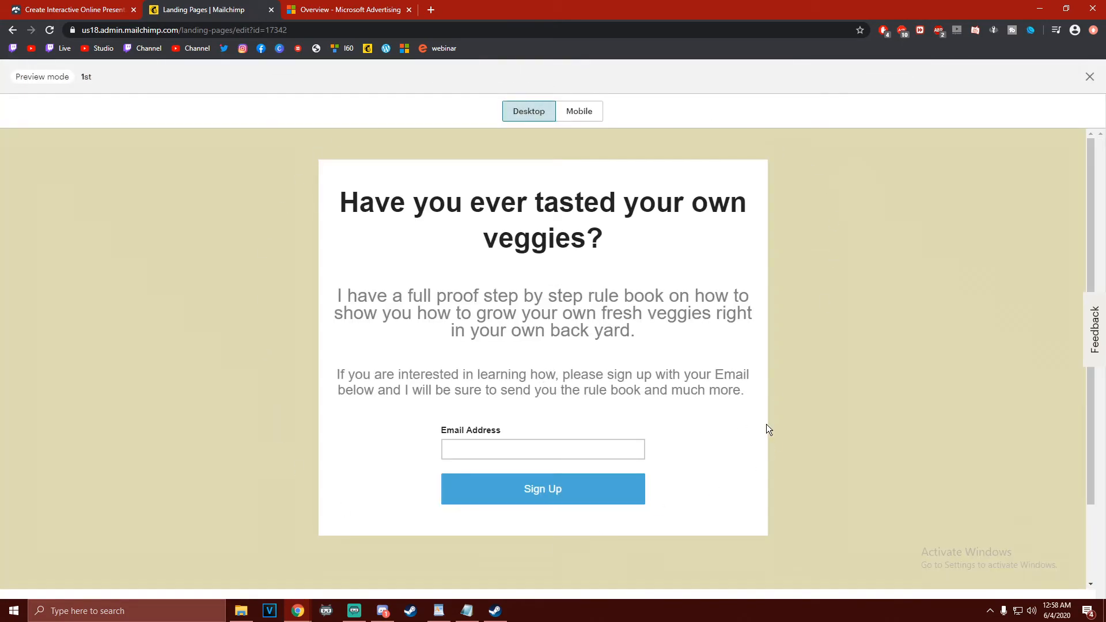
{"action": "left_click", "coordinate": [591, 120]}
{"action": "scroll", "coordinate": [593, 276], "scroll_direction": "down", "scroll_amount": 3}
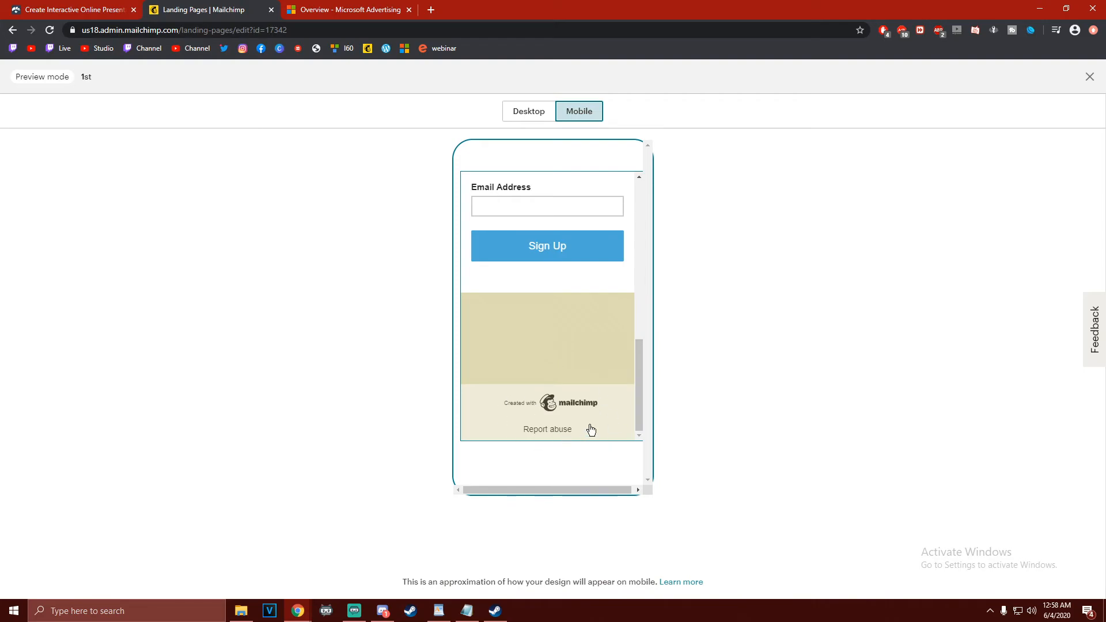
{"action": "scroll", "coordinate": [590, 427], "scroll_direction": "up", "scroll_amount": 8}
{"action": "scroll", "coordinate": [590, 427], "scroll_direction": "down", "scroll_amount": 8}
{"action": "scroll", "coordinate": [590, 428], "scroll_direction": "up", "scroll_amount": 8}
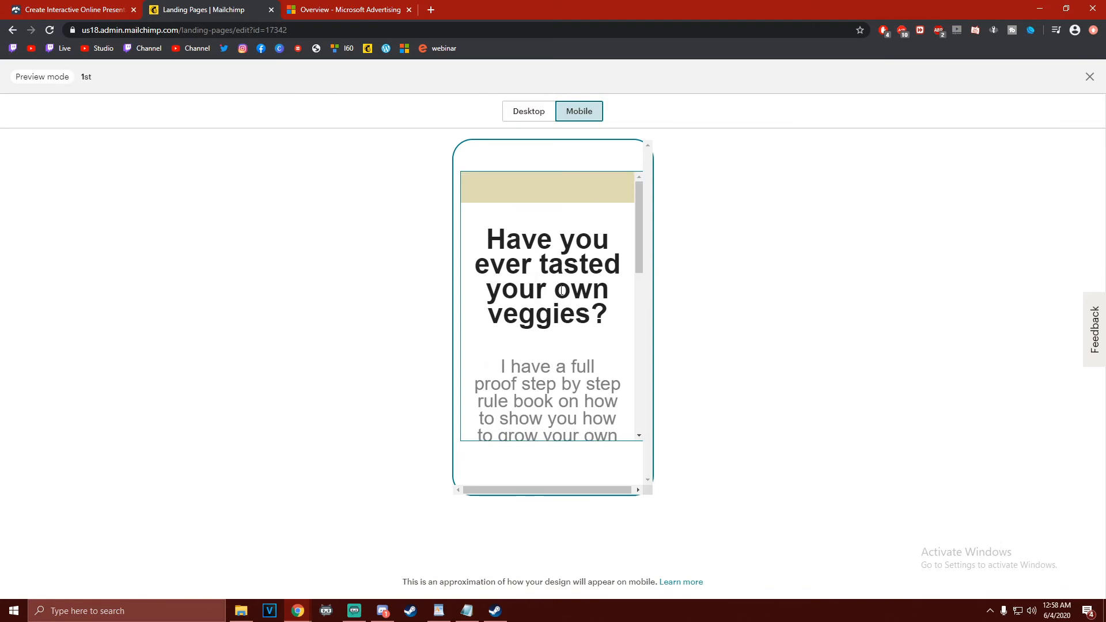
Load bing.com in the browser tab showing Microsoft Advertising and open the Advertise page from Bing's footer
{"action": "left_click", "coordinate": [324, 10]}
{"action": "scroll", "coordinate": [484, 337], "scroll_direction": "up", "scroll_amount": 3}
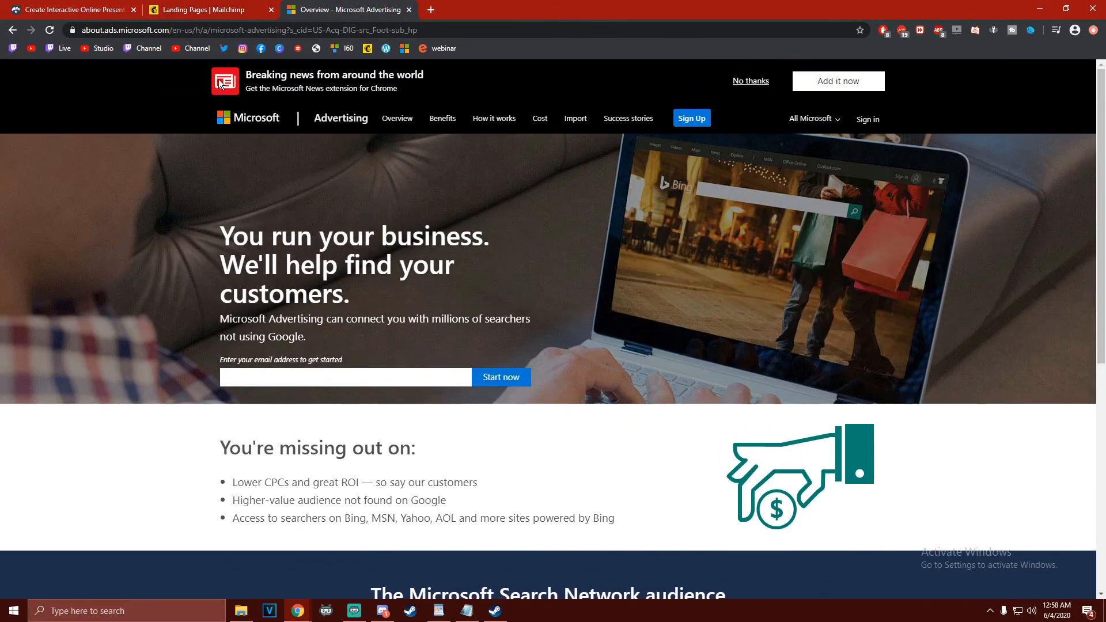
{"action": "left_click", "coordinate": [274, 27]}
{"action": "type", "text": "bing.com"}
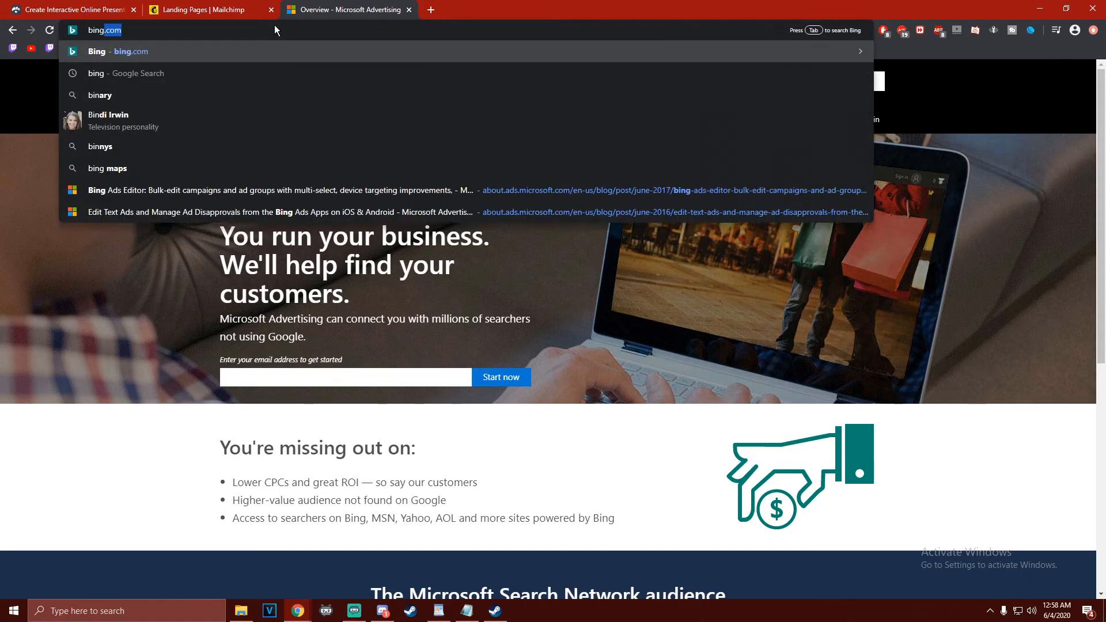
{"action": "key", "text": "Return"}
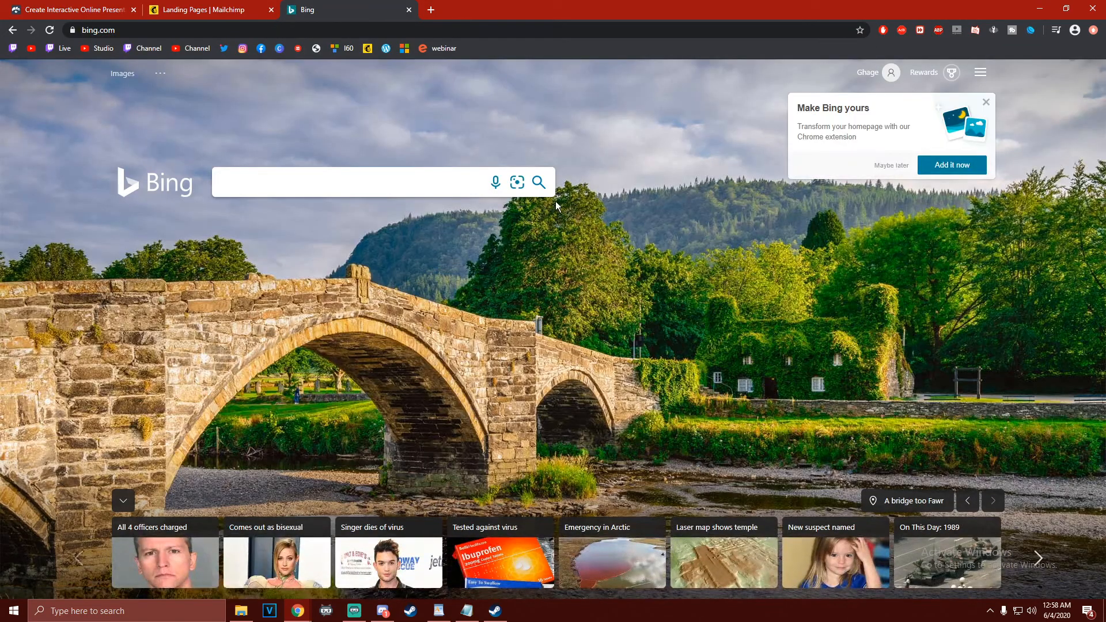
{"action": "scroll", "coordinate": [639, 222], "scroll_direction": "down", "scroll_amount": 10}
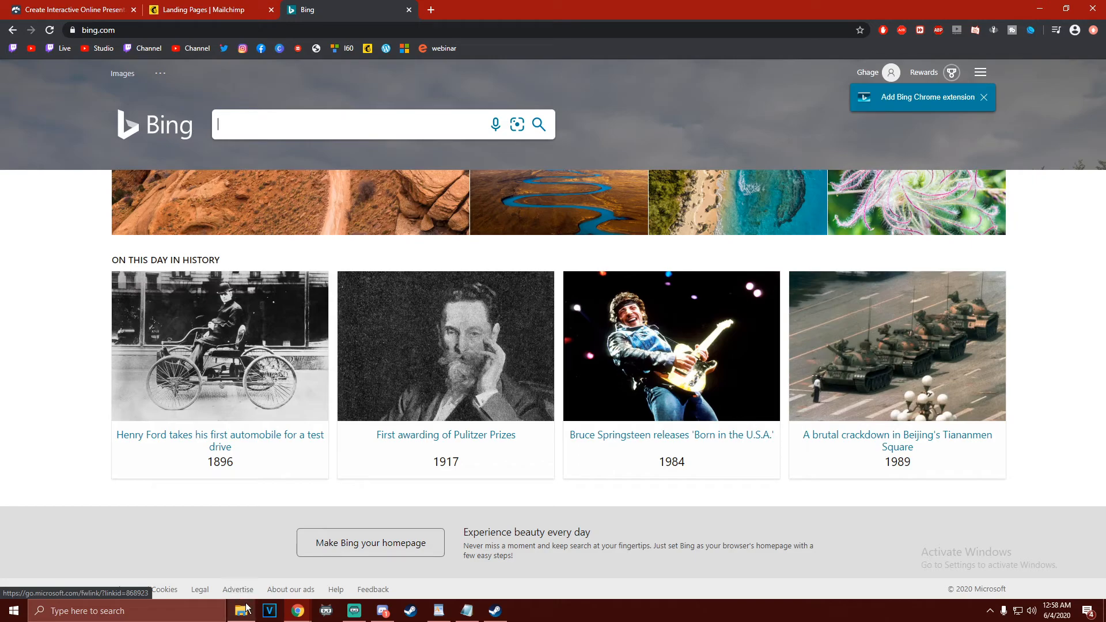
{"action": "left_click", "coordinate": [236, 588]}
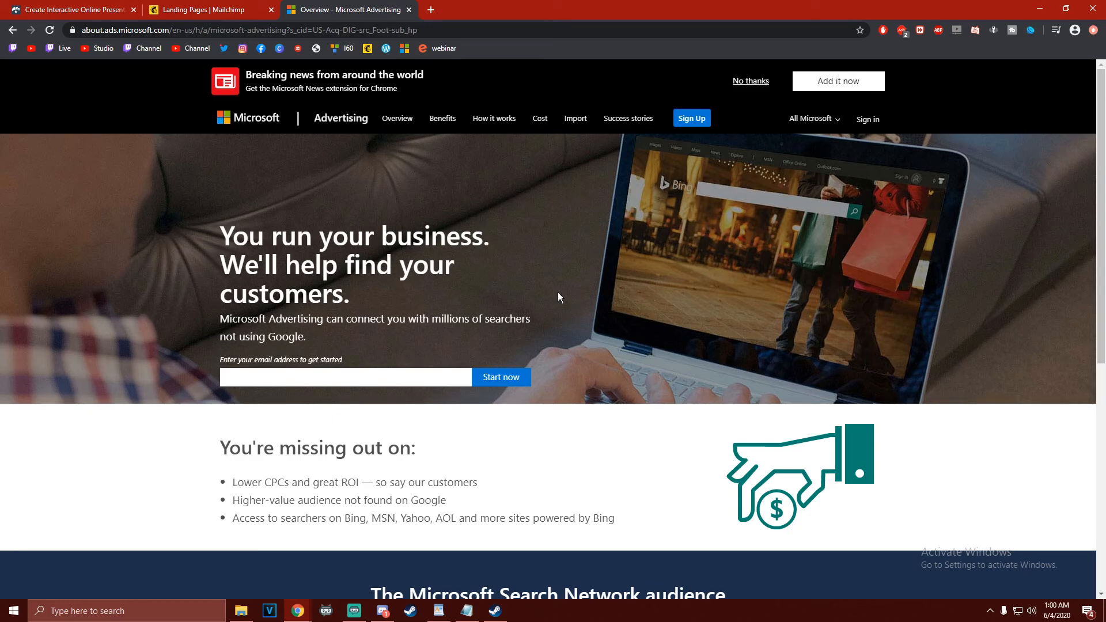
Revisit the landing page's mobile preview in Mailchimp and the Visme pricing page
{"action": "left_click", "coordinate": [257, 10]}
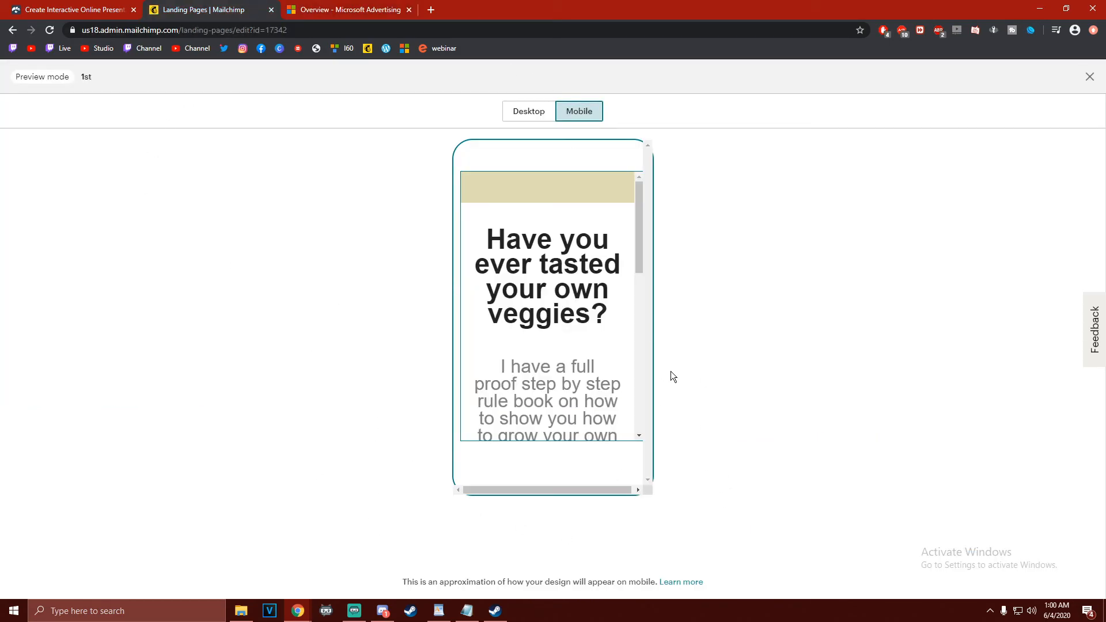
{"action": "scroll", "coordinate": [605, 353], "scroll_direction": "down", "scroll_amount": 5}
{"action": "scroll", "coordinate": [604, 360], "scroll_direction": "up", "scroll_amount": 5}
{"action": "left_click", "coordinate": [81, 8]}
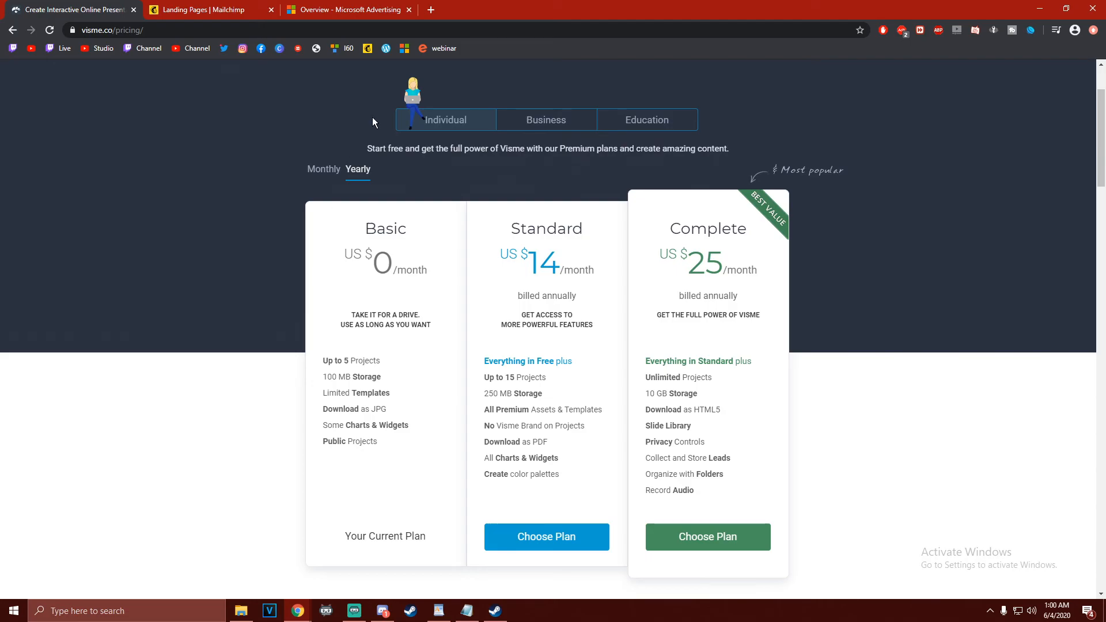
Switch to the WordPad training outline and place the text cursor on the empty line below the third item
{"action": "left_click", "coordinate": [438, 611]}
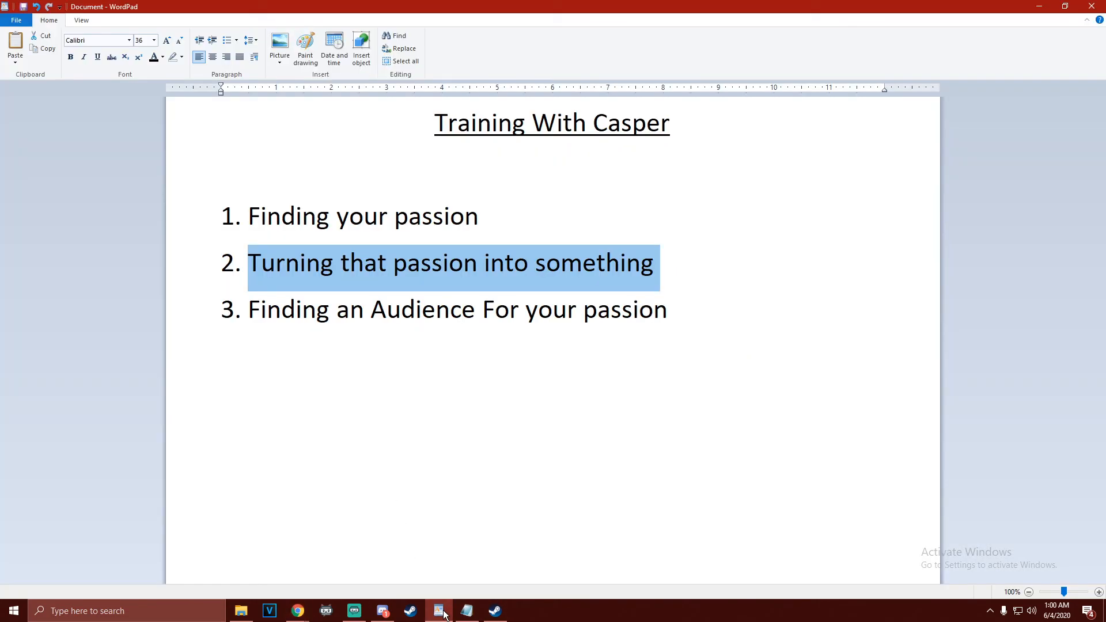
{"action": "left_click", "coordinate": [359, 414]}
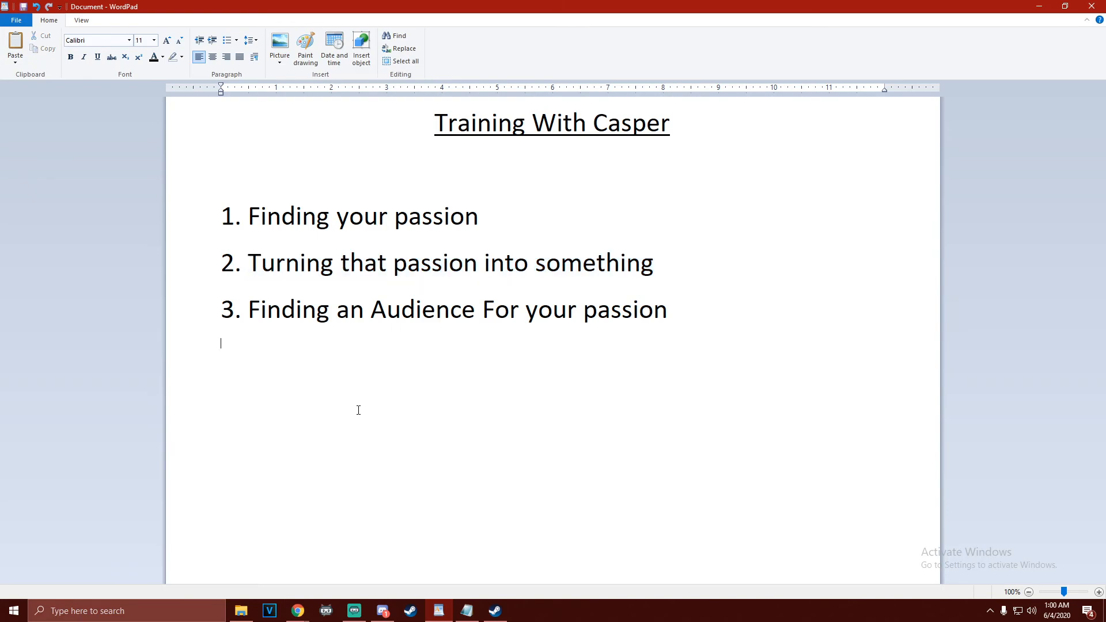